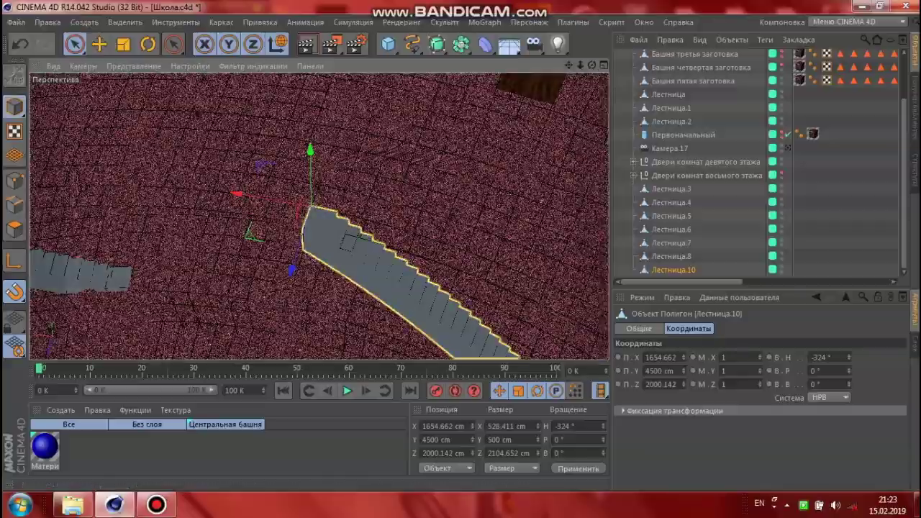
Step: Inspect the staircase object Лестница and the Дверь у Тани polygon selection tag
click(540, 155)
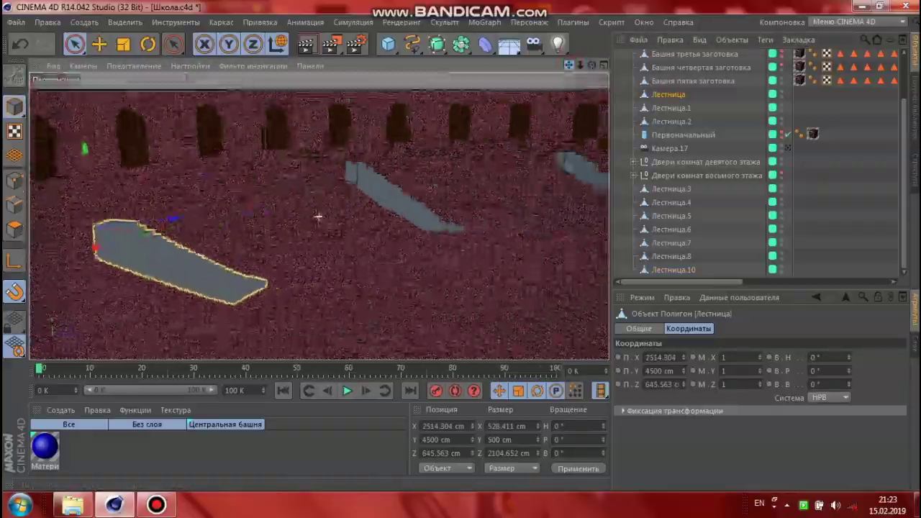
scroll(755, 166, right, 5)
click(797, 80)
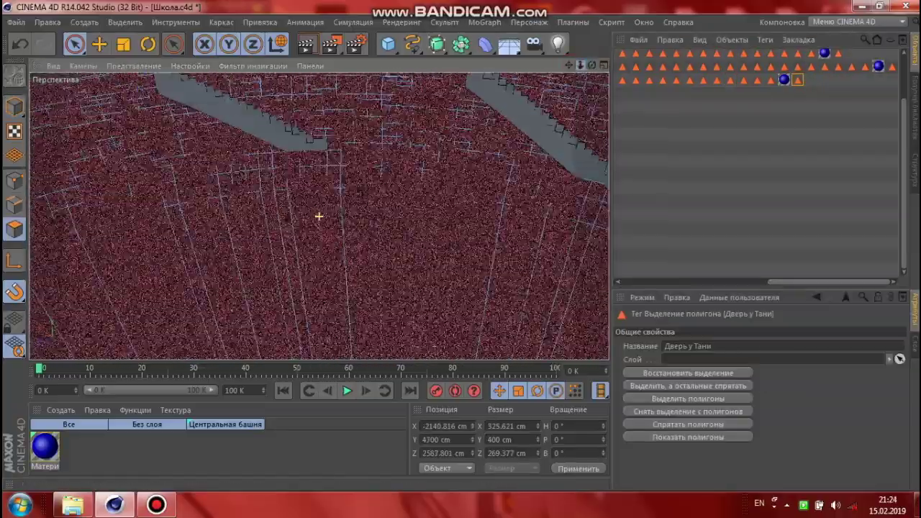
alt+drag(274, 180, 319, 216)
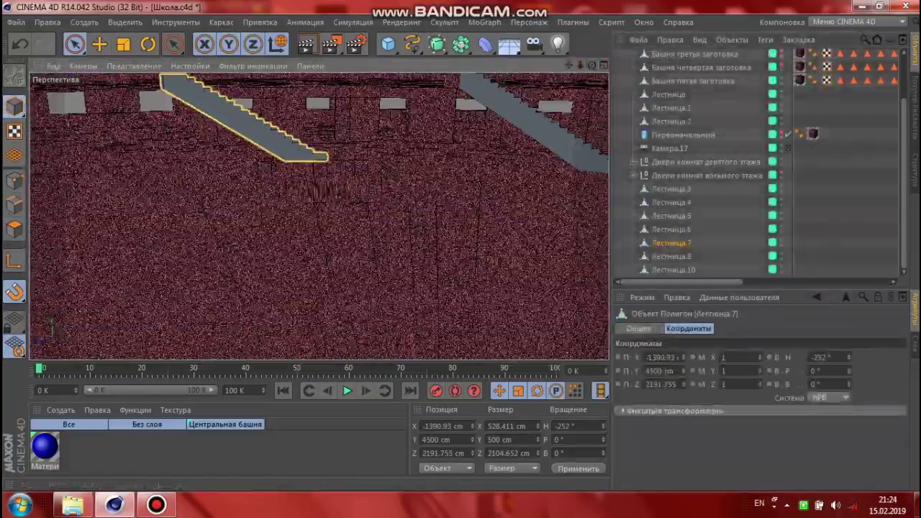
Step: Select Башня пятая заготовка and frame the view on the tower blank
click(318, 215)
scroll(315, 187, down, 5)
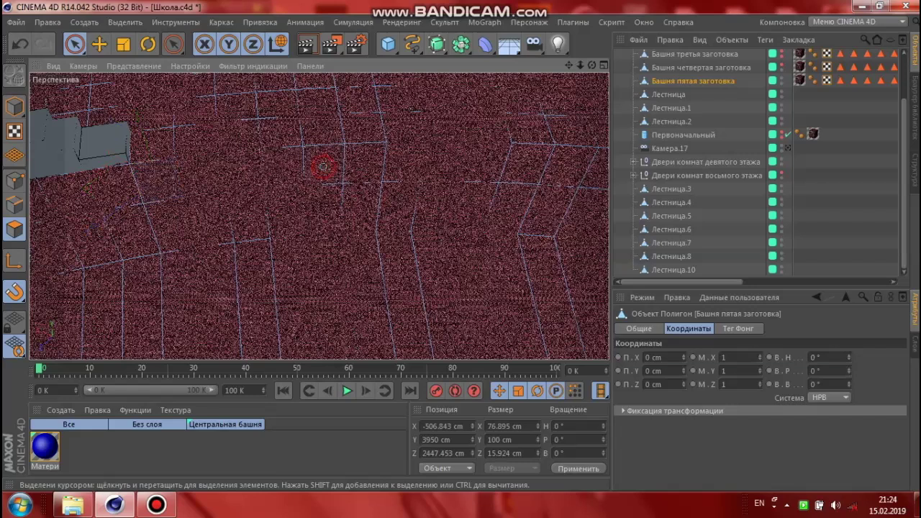
alt+drag(324, 215, 302, 230)
Step: Start an Extrude on the selected thin wall face, undoing the trial attempts
key(d)
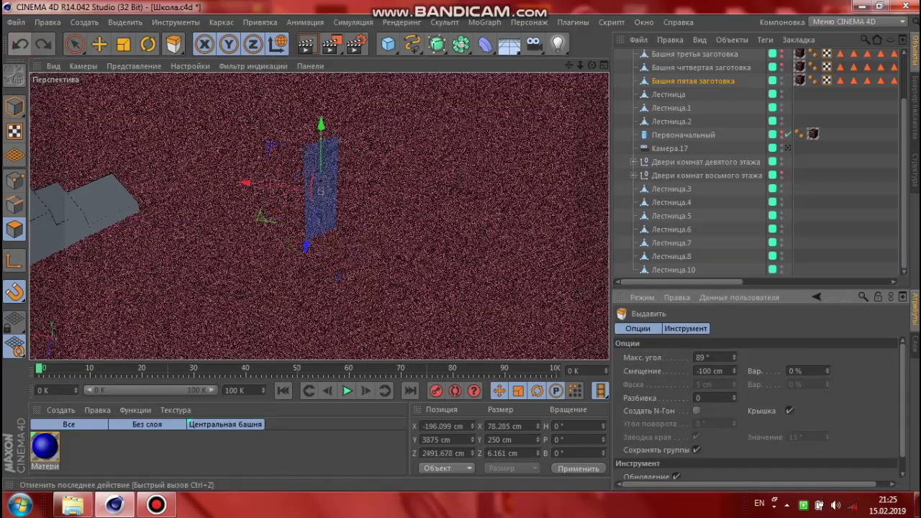
click(19, 44)
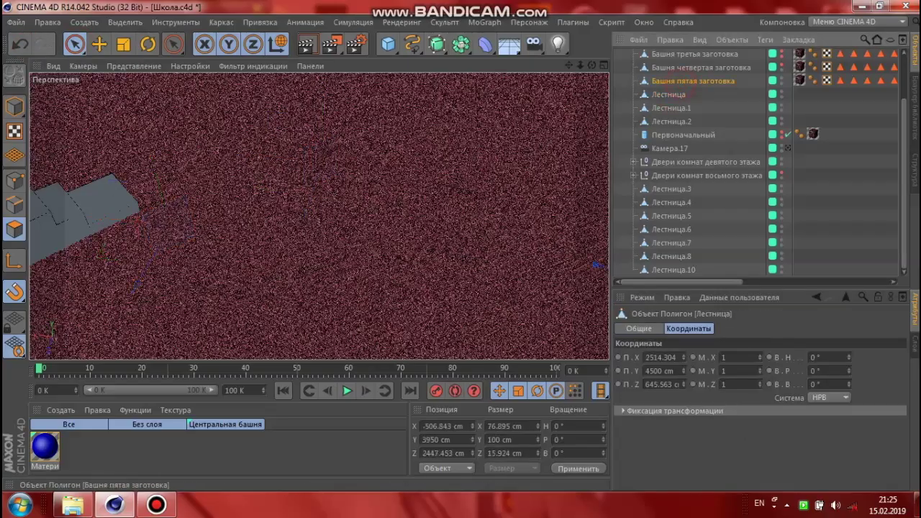
key(ctrl+y)
drag(173, 44, 227, 86)
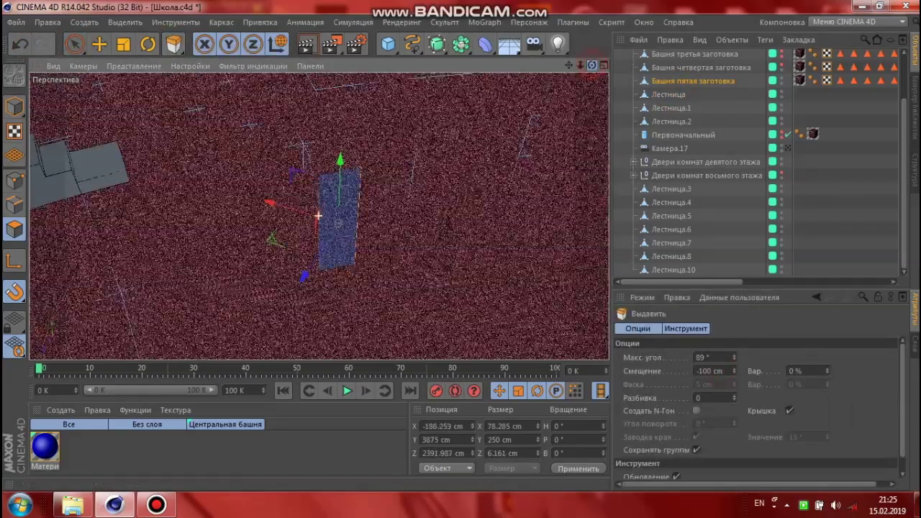
alt+drag(324, 216, 374, 237)
click(20, 43)
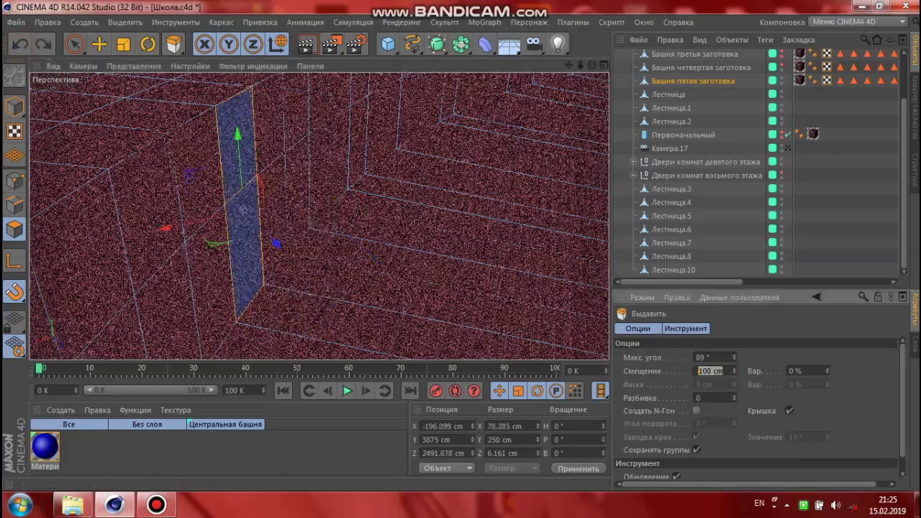
text(-25)
key(Return)
Step: Extrude the tall wall face with a −25 cm offset, then return to Live Selection
double_click(708, 370)
text(-25)
key(Return)
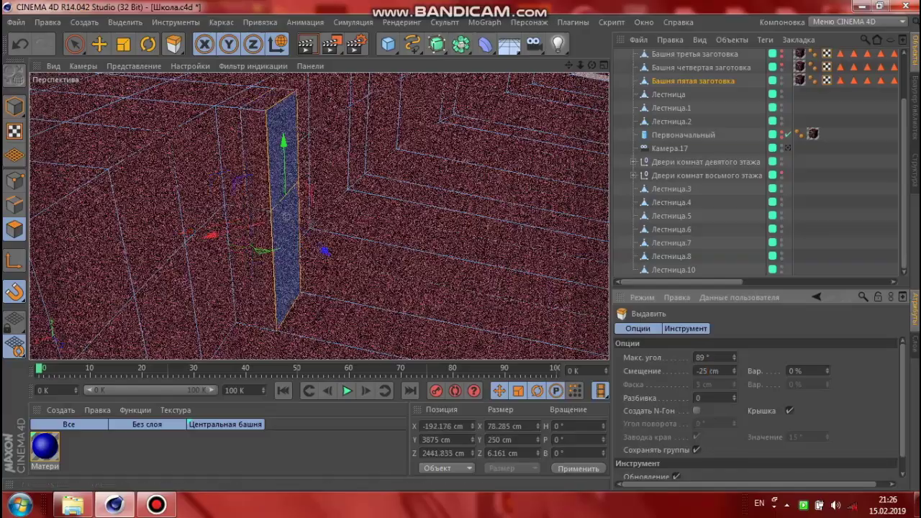
key(ctrl+z)
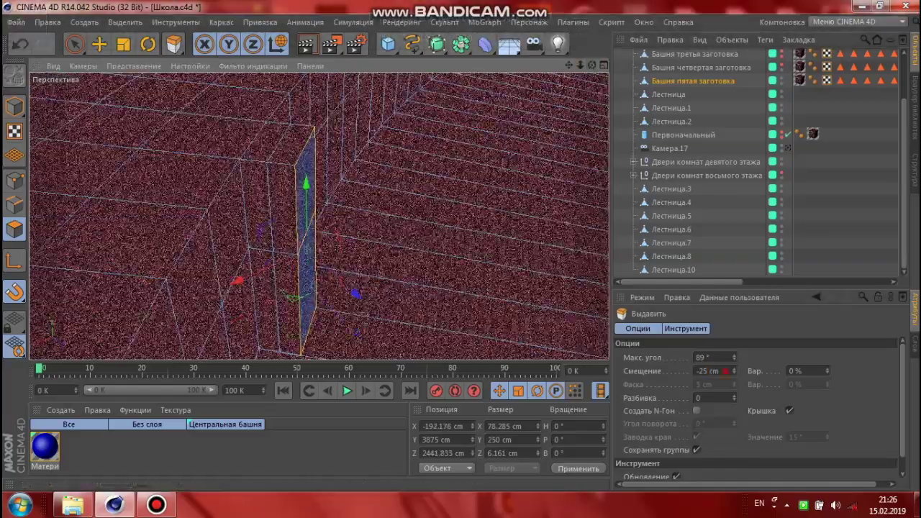
drag(591, 65, 562, 68)
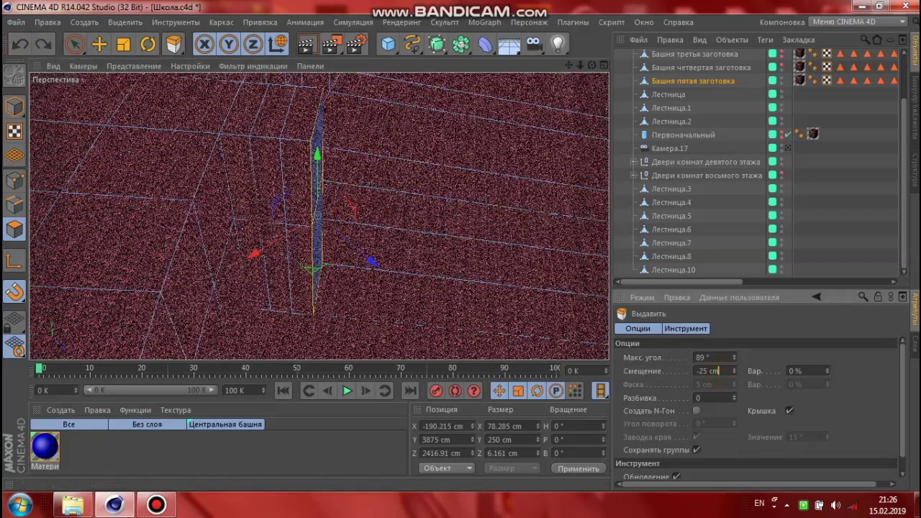
click(578, 468)
alt+drag(287, 216, 318, 216)
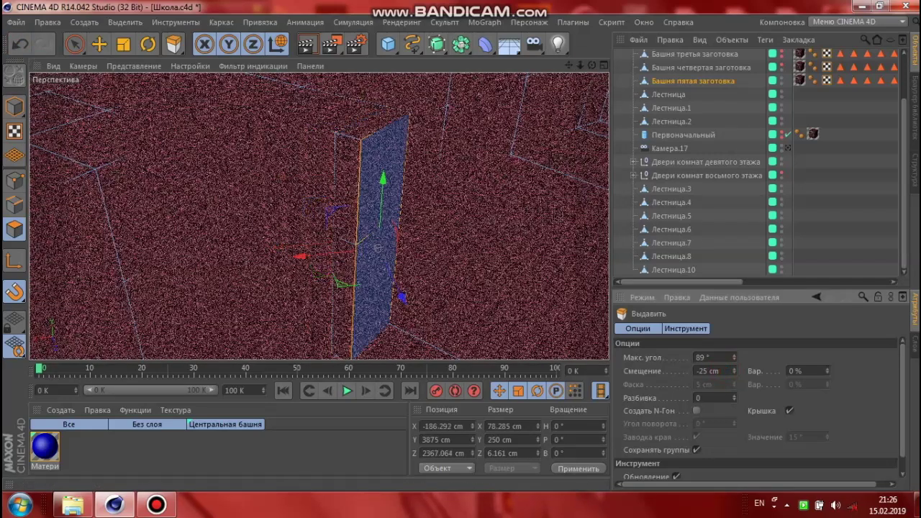
click(75, 44)
click(75, 44)
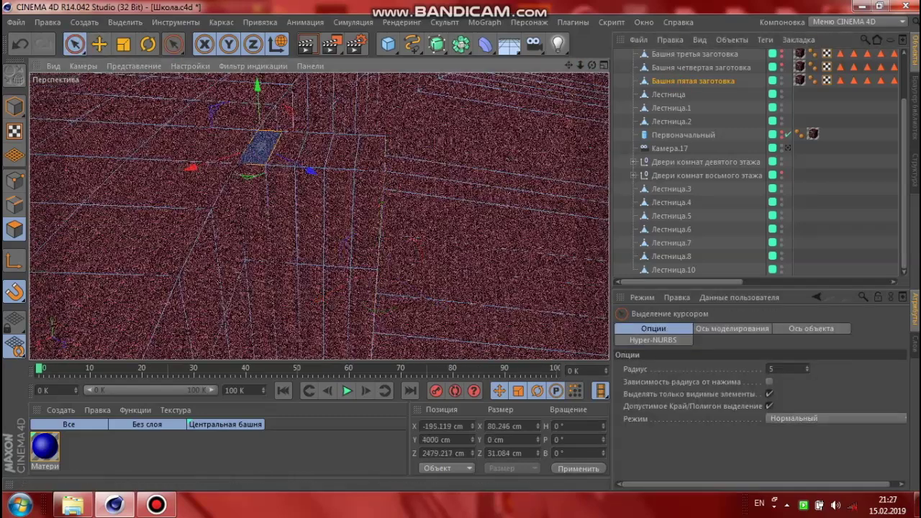
Step: Extrude the small face on the tower blank with a 125 cm offset and no cap
key(d)
click(723, 370)
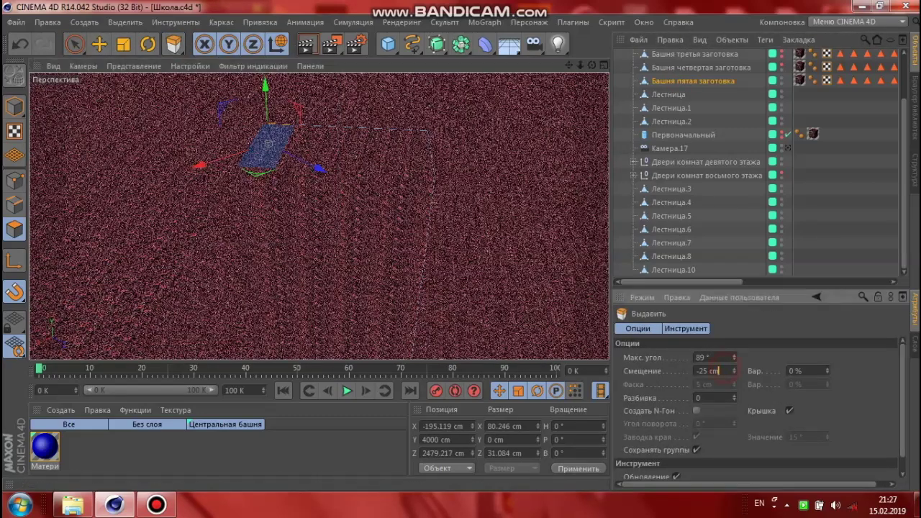
text(25)
key(ctrl+z)
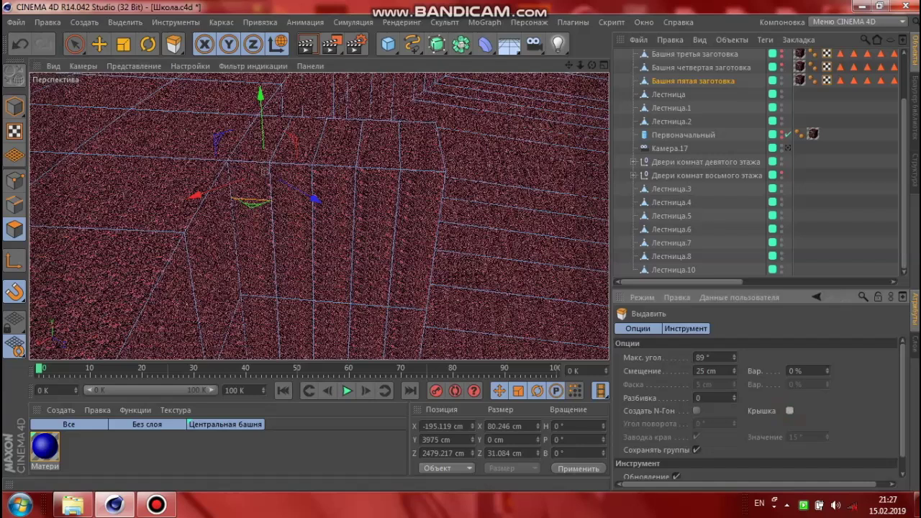
click(75, 44)
click(173, 44)
click(216, 86)
key(ctrl+y)
click(698, 371)
key(BackSpace)
text(1)
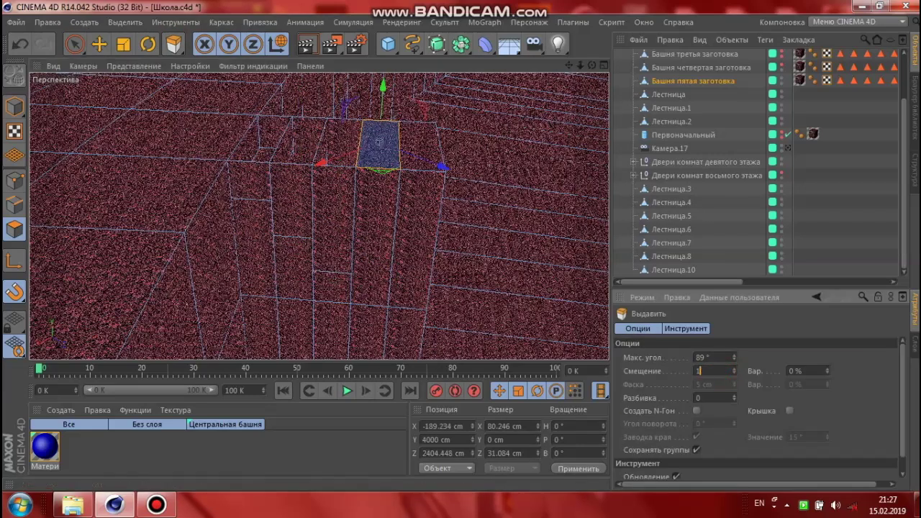
text(125)
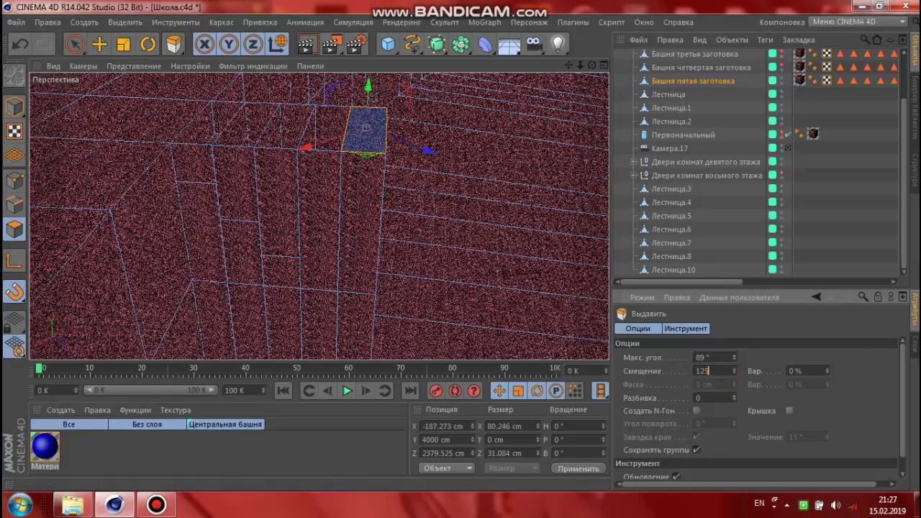
drag(591, 66, 597, 108)
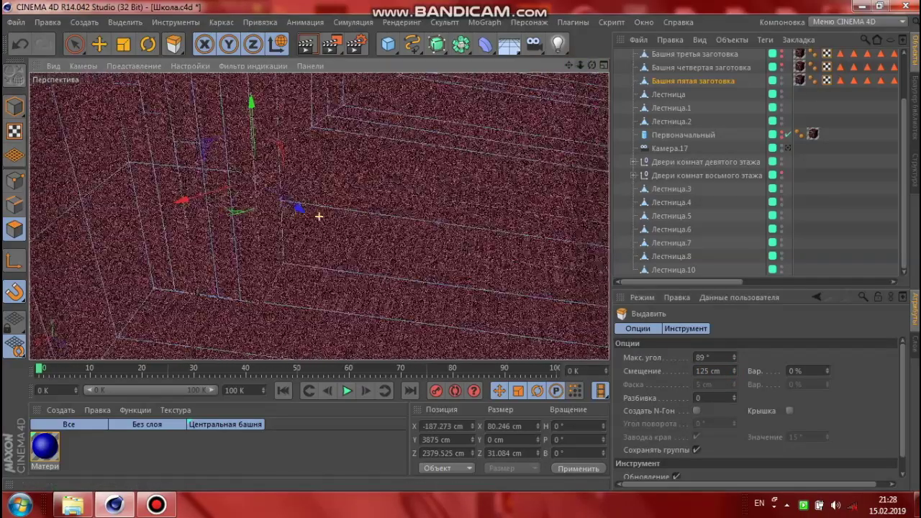
key(space)
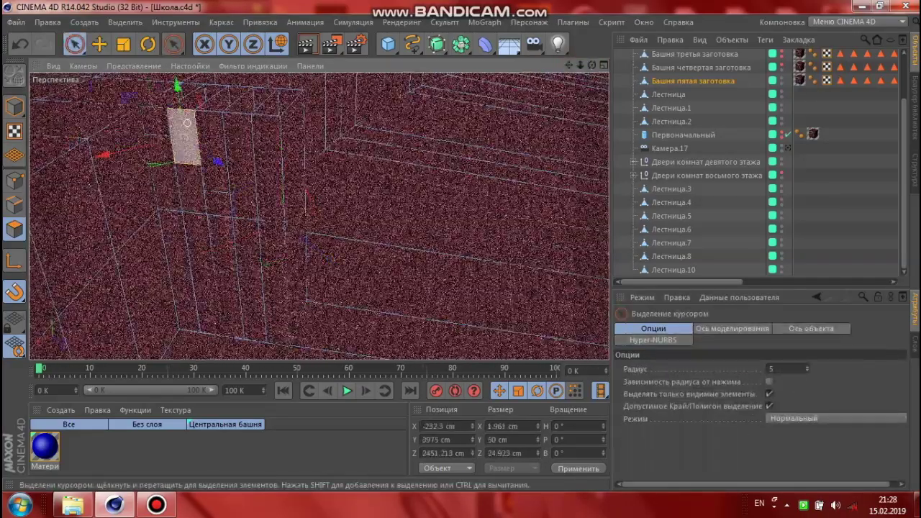
click(186, 123)
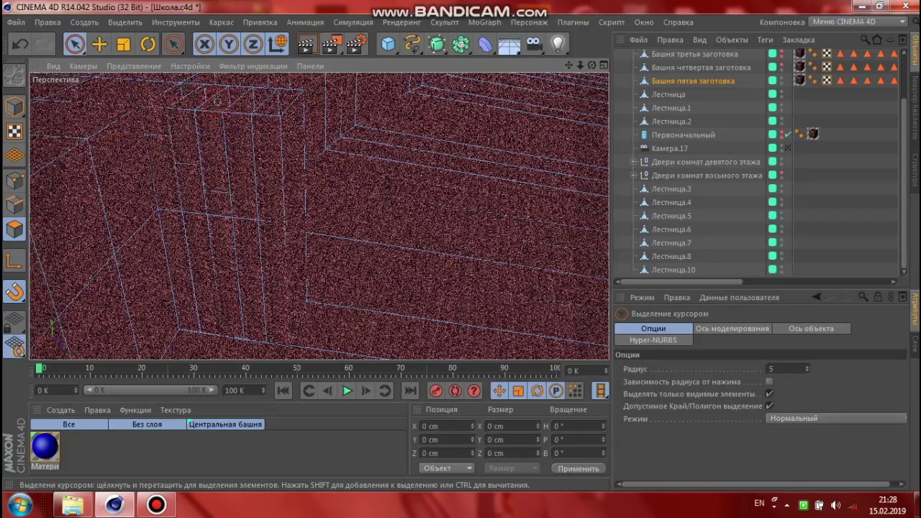
click(246, 151)
mouse_move(246, 151)
alt+mouse_down()
mouse_move(275, 194)
mouse_move(238, 157)
alt+mouse_up()
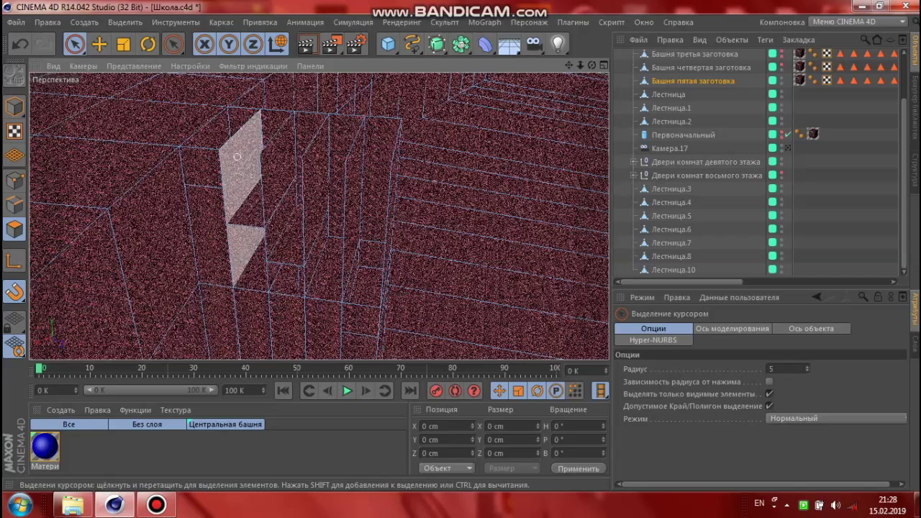
click(204, 160)
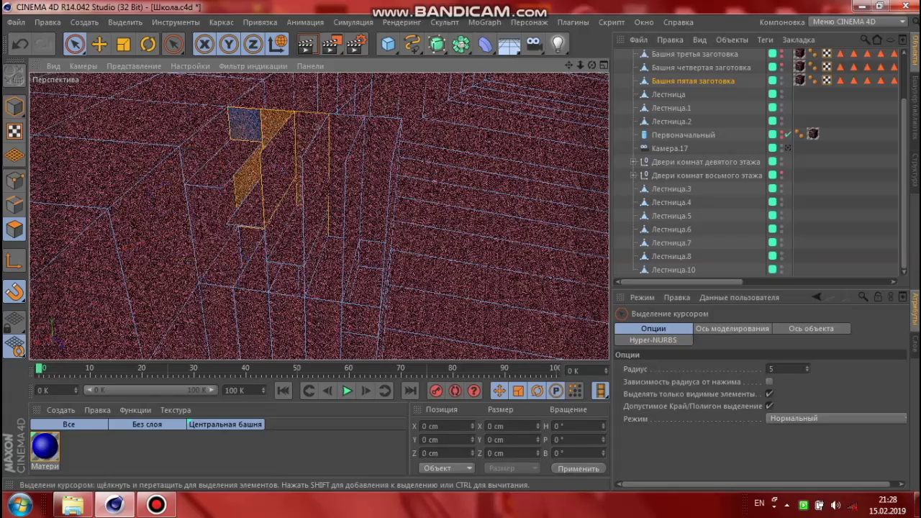
click(288, 143)
alt+drag(347, 211, 319, 214)
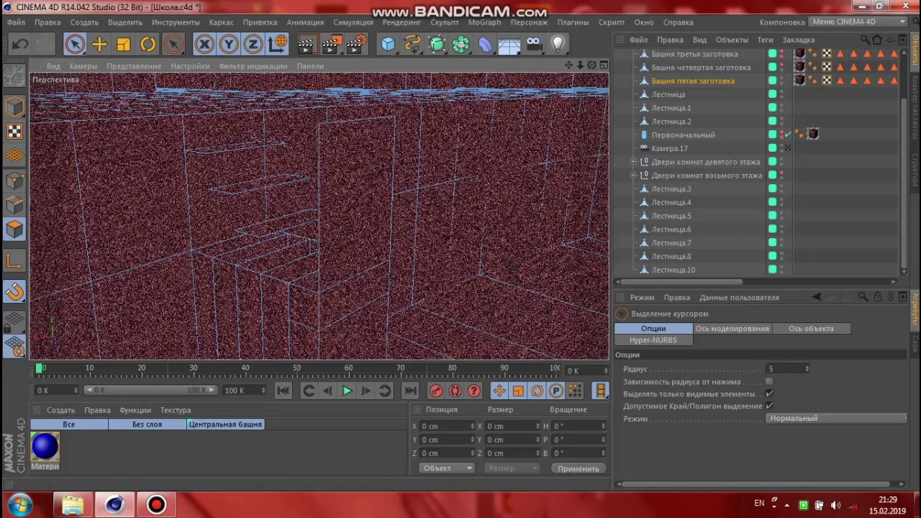
mouse_move(338, 291)
alt+mouse_down()
mouse_move(319, 216)
mouse_move(338, 216)
alt+mouse_up()
alt+middle_drag(338, 215, 318, 214)
alt+drag(319, 214, 319, 215)
Step: Switch to Create Polygon and place the first point of the stair block's patch
click(172, 44)
click(234, 134)
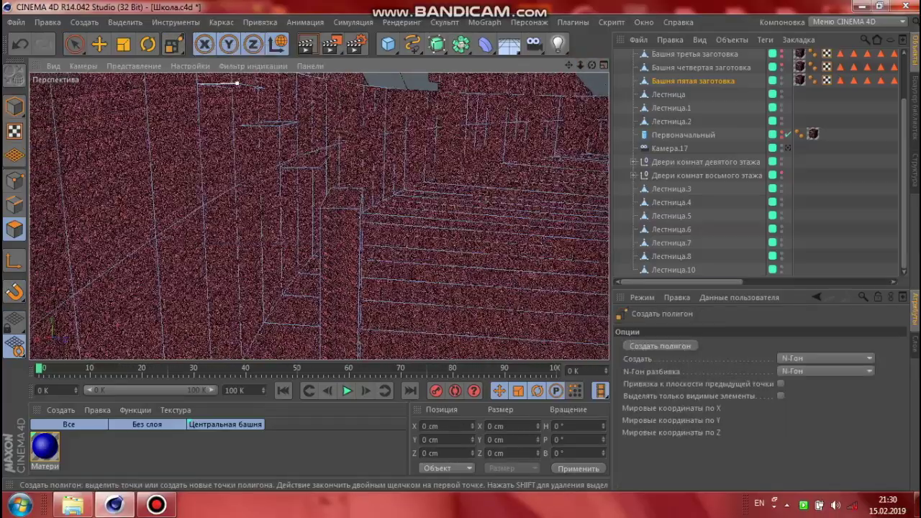
click(238, 83)
alt+drag(285, 111, 285, 110)
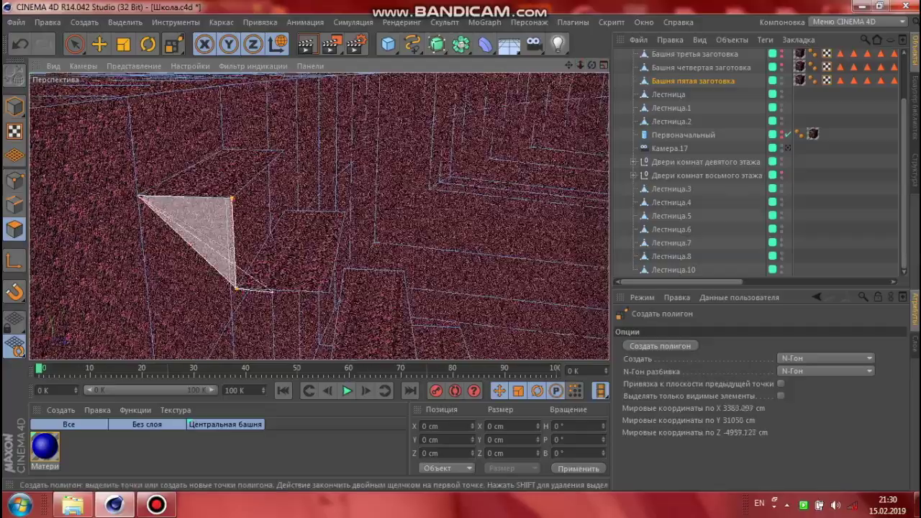
alt+middle_drag(319, 214, 318, 214)
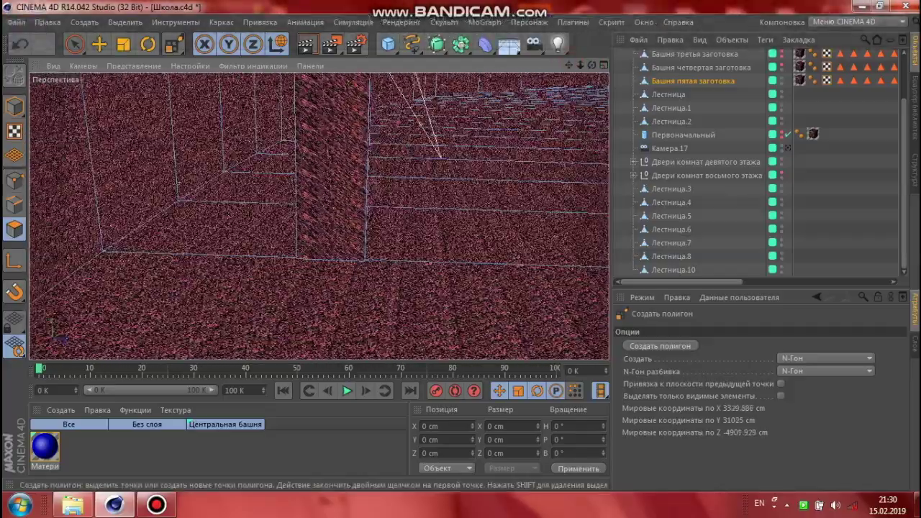
scroll(277, 243, up, 3)
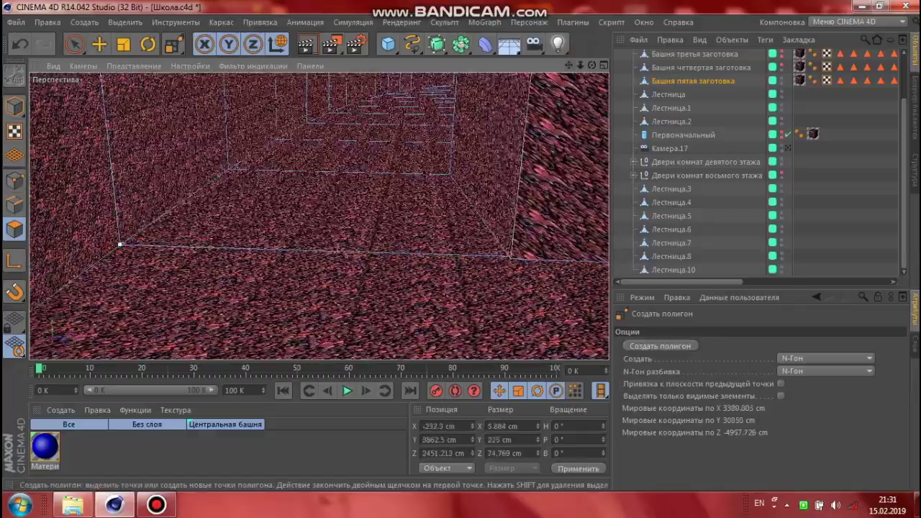
scroll(319, 216, down, 5)
alt+drag(318, 216, 405, 136)
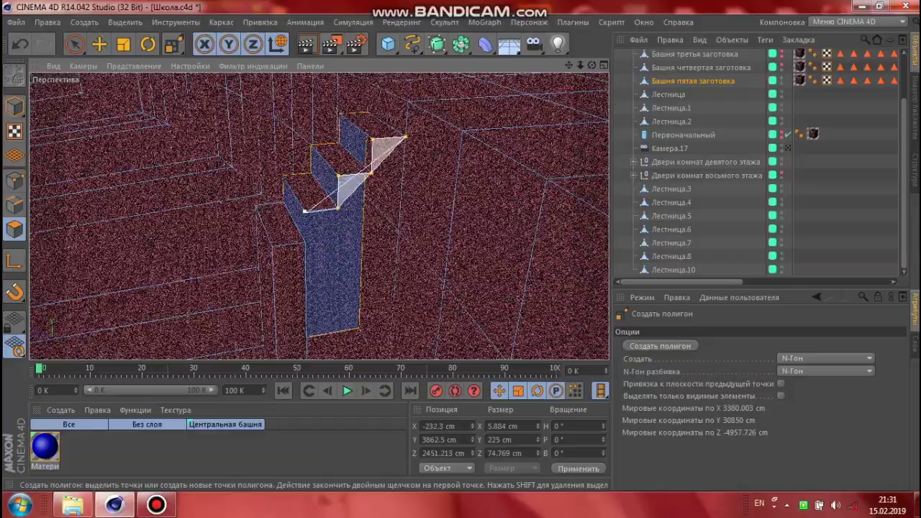
Step: Finish the patch polygon over the stair block's open blue side
scroll(319, 216, up, 2)
scroll(319, 216, up, 2)
scroll(319, 215, up, 2)
scroll(319, 216, up, 2)
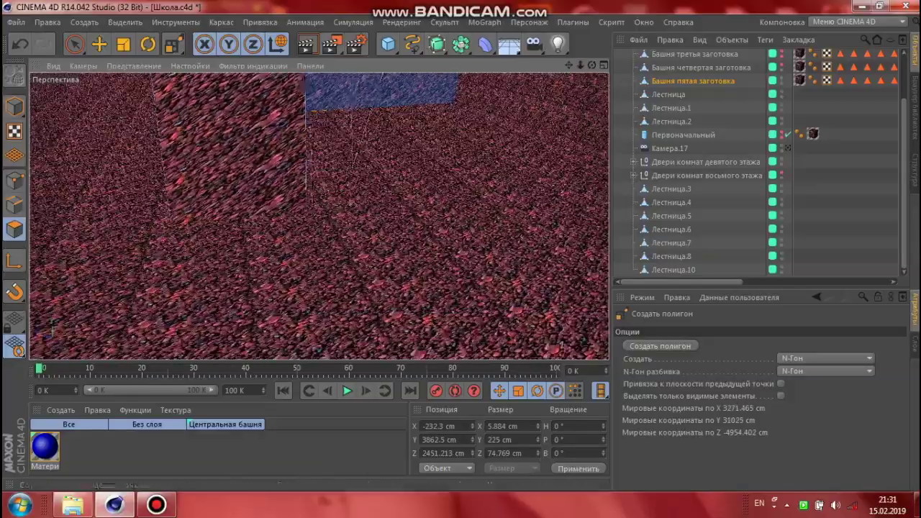
scroll(319, 216, down, 2)
scroll(319, 216, down, 2)
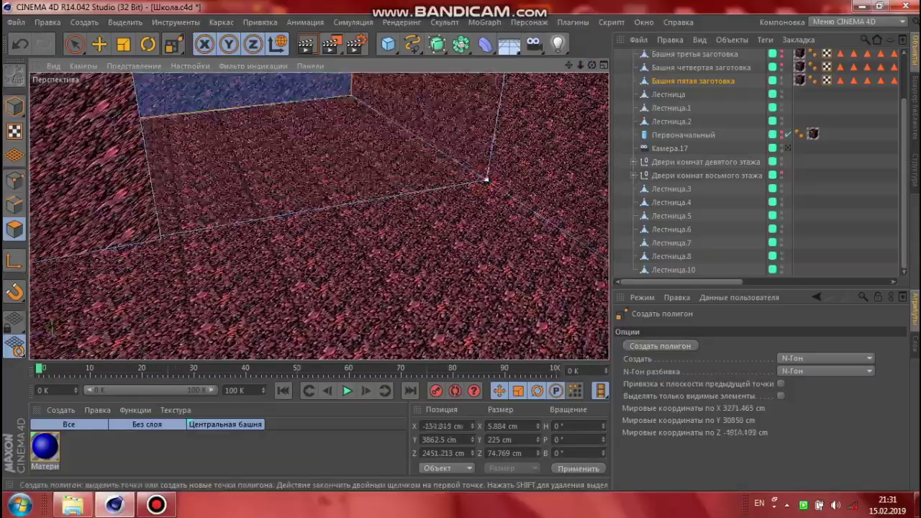
scroll(319, 213, up, 2)
scroll(318, 213, up, 2)
scroll(319, 214, up, 2)
scroll(319, 214, up, 2)
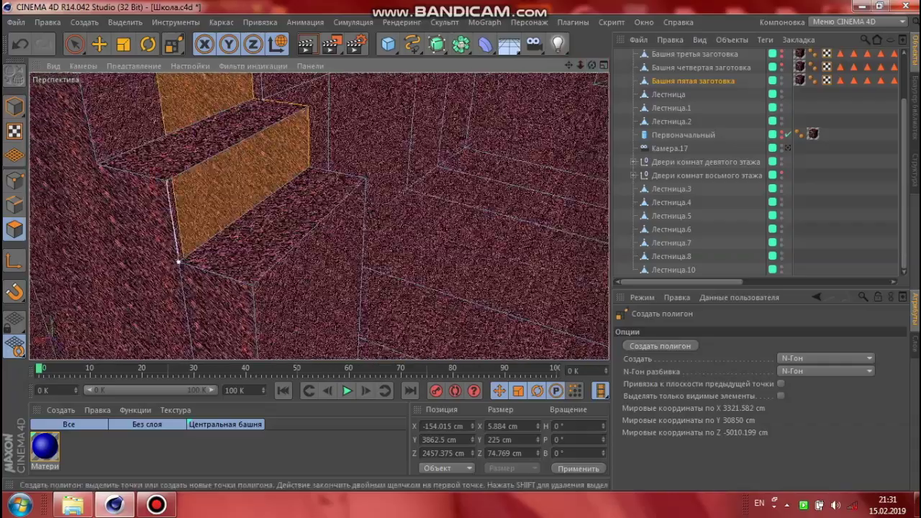
scroll(177, 148, down, 2)
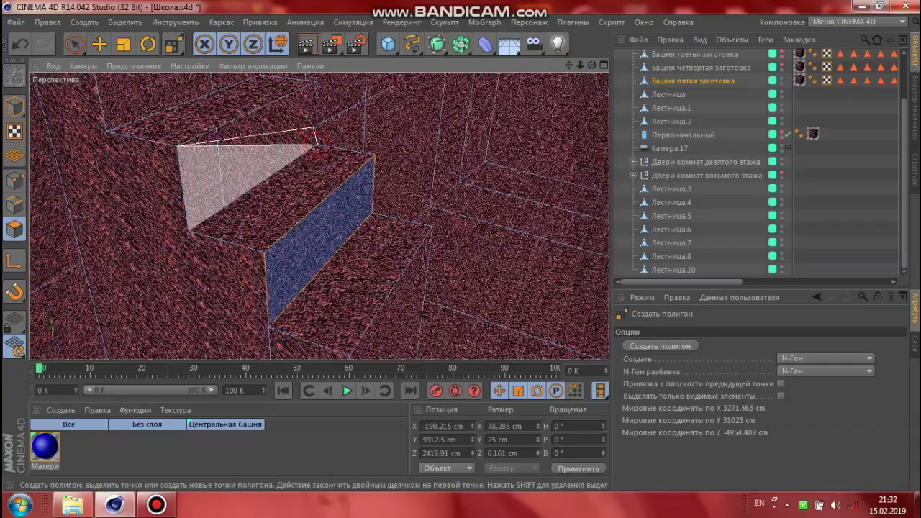
alt+drag(316, 82, 288, 85)
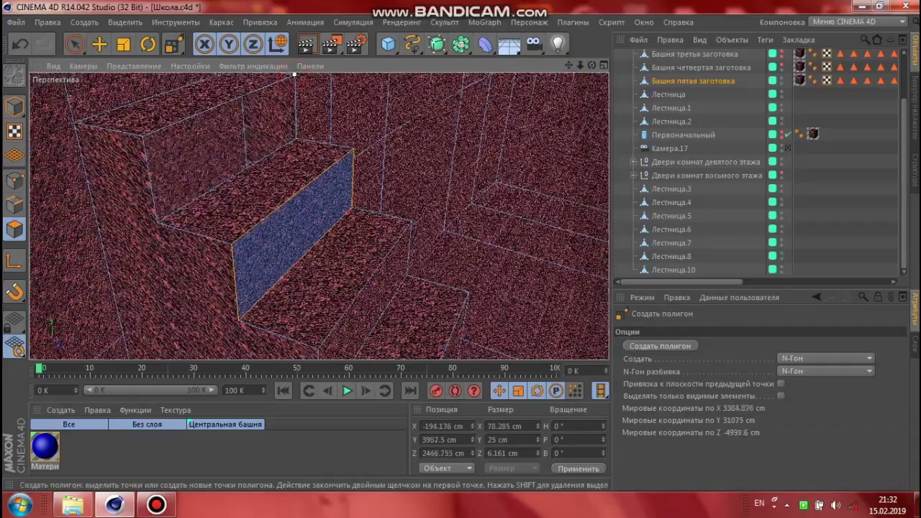
scroll(319, 213, down, 3)
scroll(318, 213, down, 2)
scroll(319, 213, down, 1)
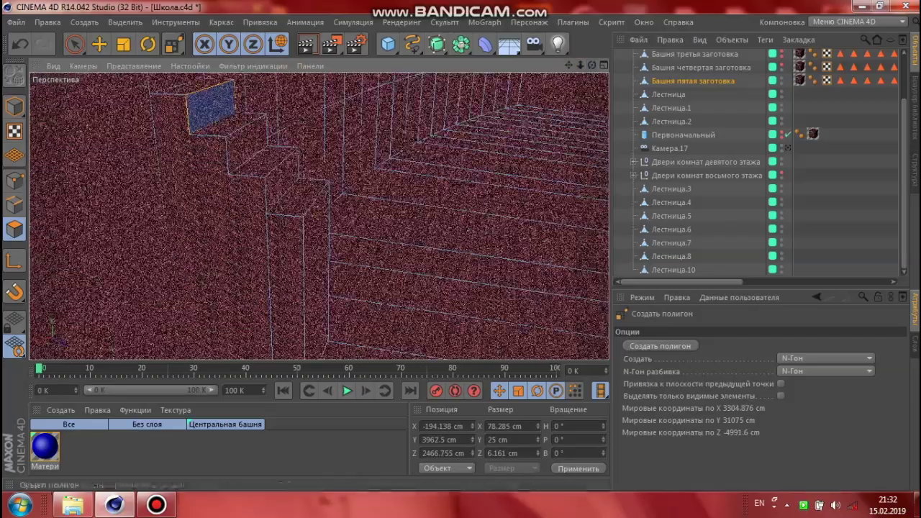
key(space)
scroll(318, 213, up, 3)
Step: Extrude the wall block's top face 25 cm down with a −25 cm offset
click(172, 43)
click(232, 112)
alt+drag(318, 214, 319, 180)
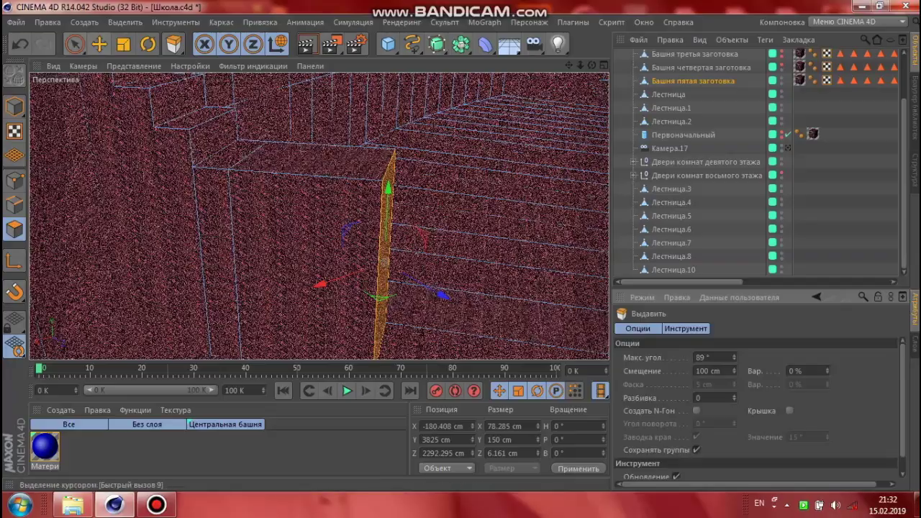
key(space)
click(312, 160)
click(172, 43)
click(221, 86)
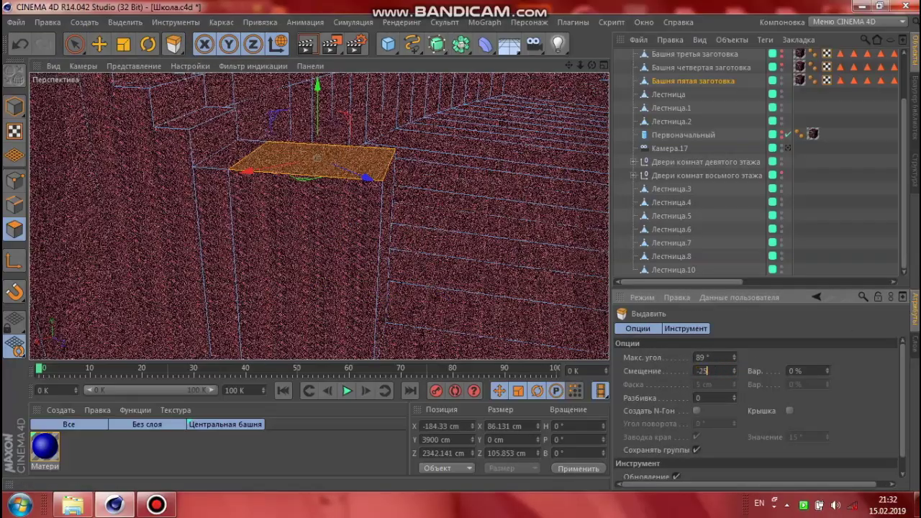
alt+drag(317, 191, 288, 238)
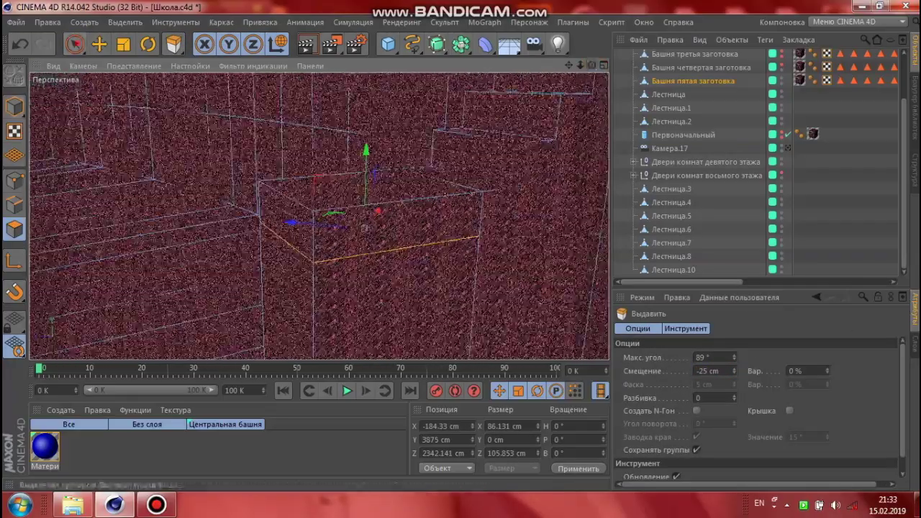
key(space)
click(284, 288)
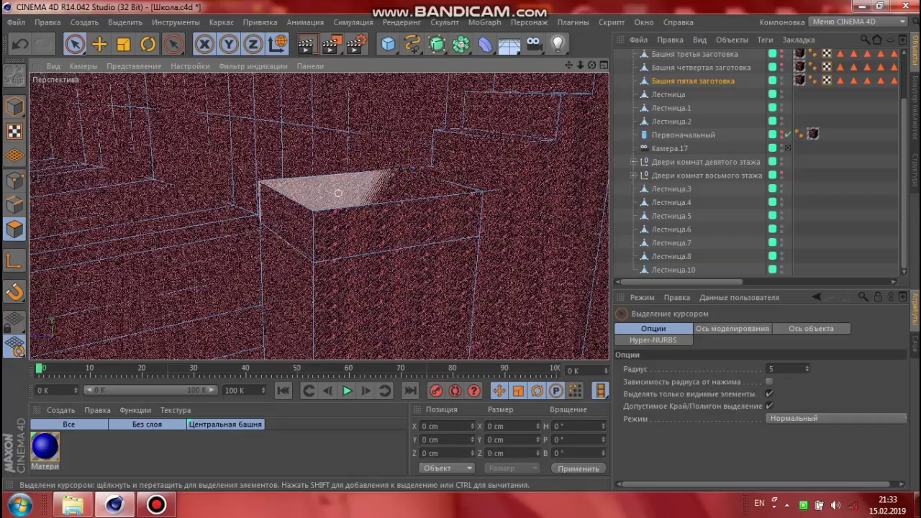
Step: Draw a new triangle polygon with Create Polygon (M~E)
alt+drag(338, 193, 32, 190)
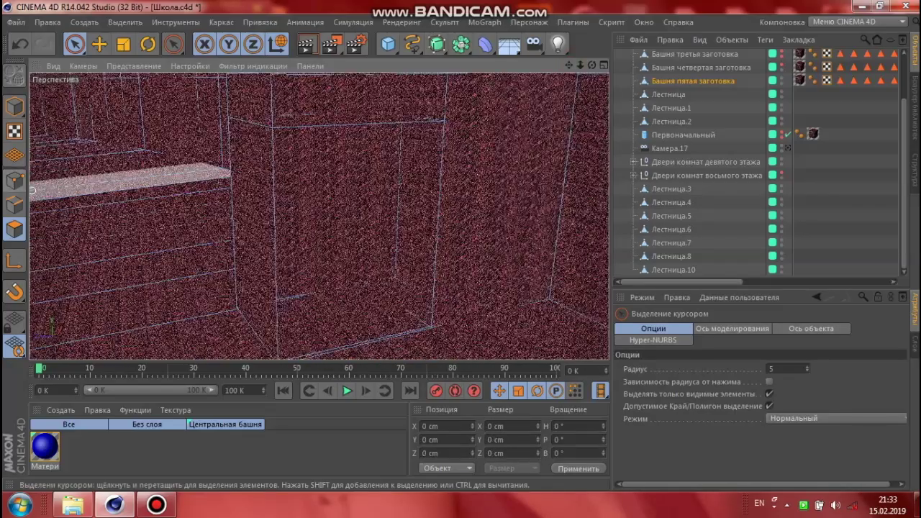
key(m)
key(e)
double_click(422, 302)
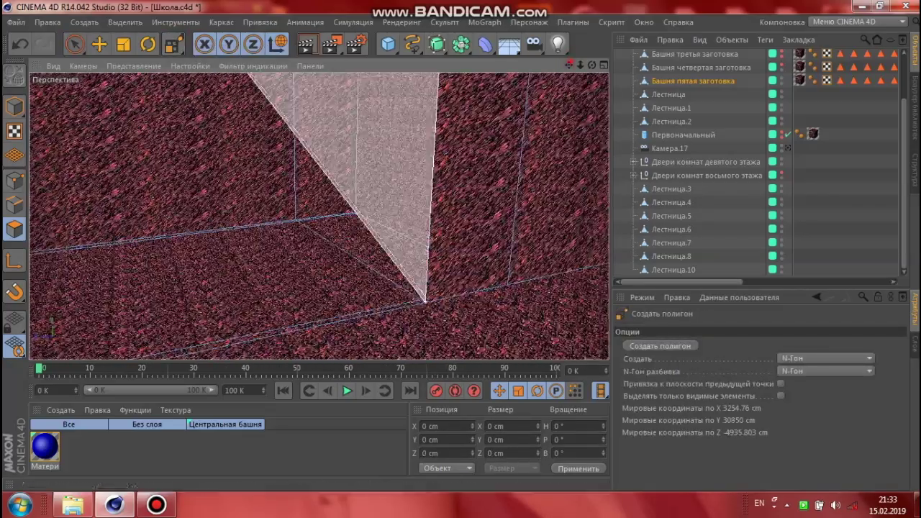
alt+drag(422, 302, 253, 191)
alt+drag(319, 212, 285, 161)
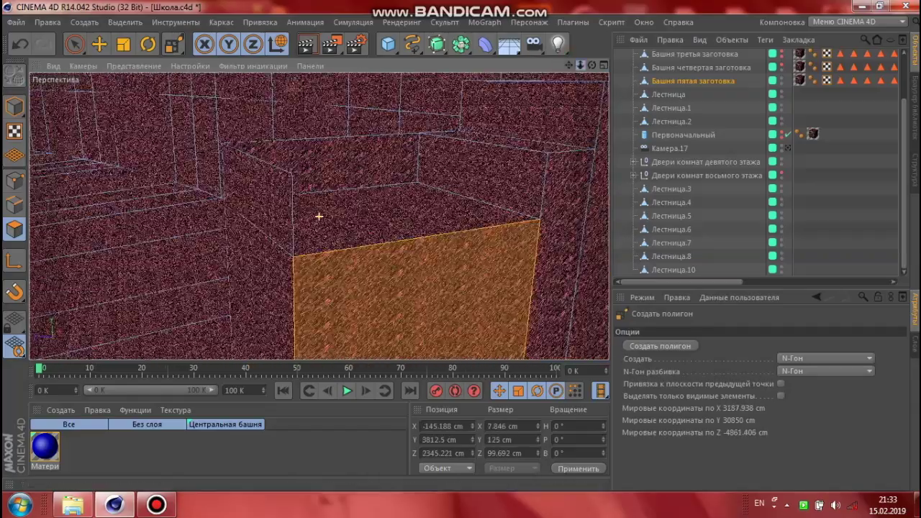
Step: Weld the stray points near the wall into a single point
key(space)
click(287, 268)
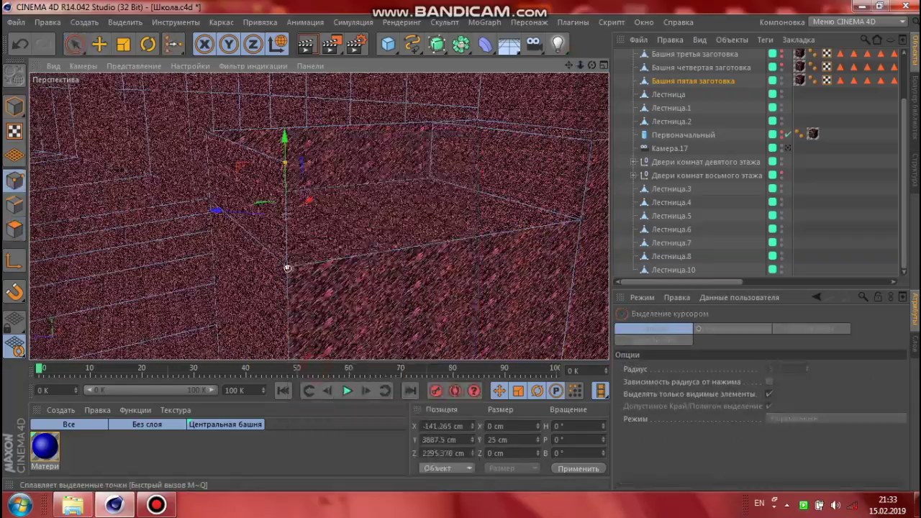
alt+drag(287, 269, 226, 149)
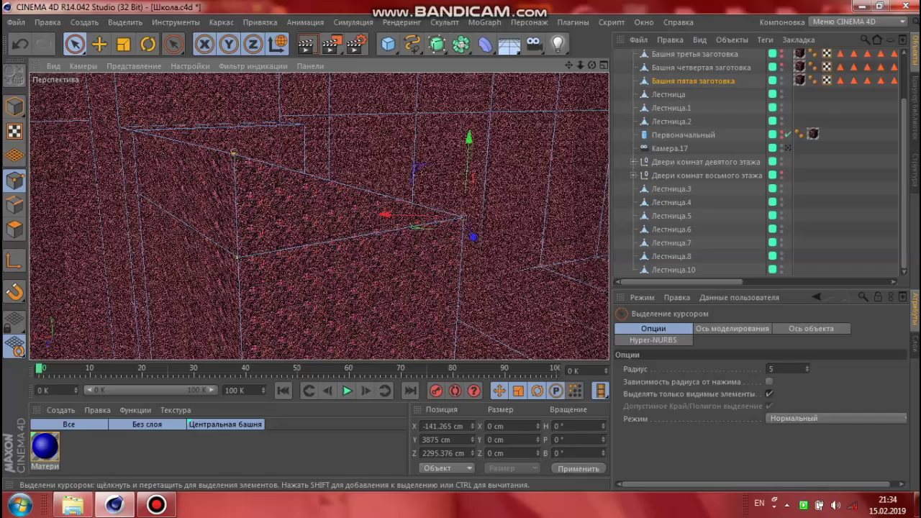
key(m)
key(q)
alt+drag(237, 256, 319, 214)
key(space)
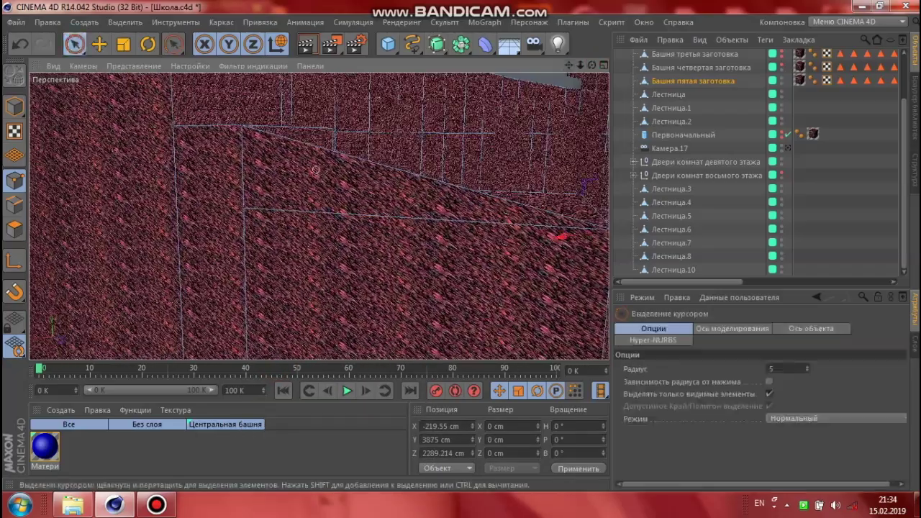
Step: Draw a new wall quad of roughly 125 × 99.7 cm to close the gap
click(328, 173)
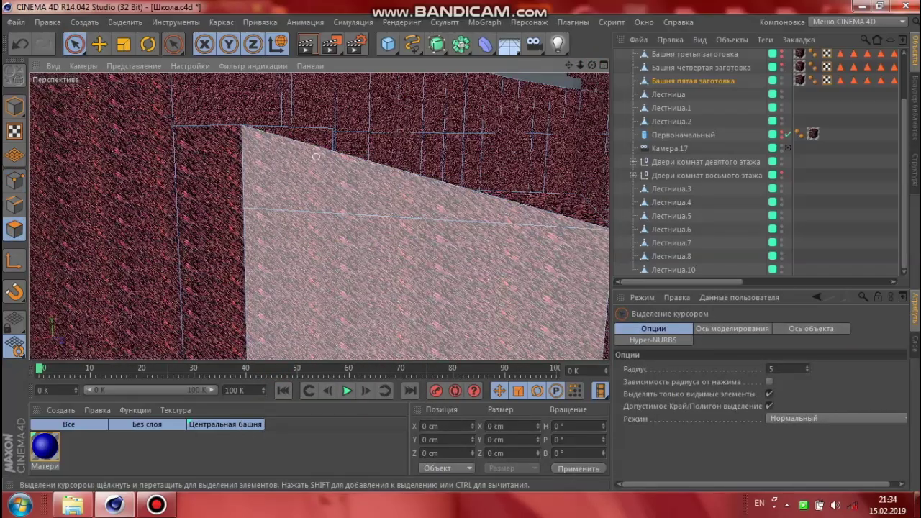
mouse_move(401, 319)
alt+mouse_down()
mouse_move(318, 216)
mouse_move(93, 58)
alt+mouse_up()
key(m)
key(e)
alt+drag(288, 101, 319, 216)
click(207, 165)
click(434, 172)
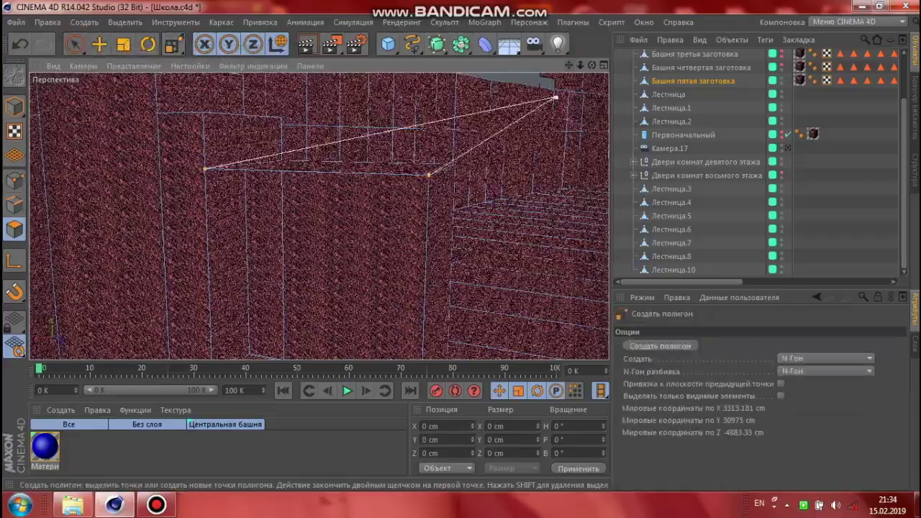
mouse_move(433, 171)
alt+mouse_down()
mouse_move(414, 270)
mouse_move(319, 216)
mouse_move(191, 236)
mouse_move(346, 267)
mouse_move(302, 201)
alt+mouse_up()
double_click(192, 237)
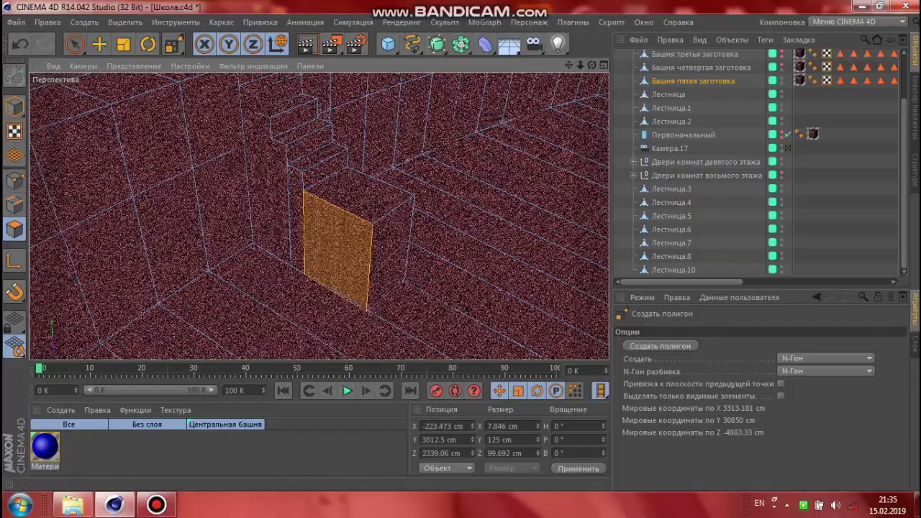
Step: Extrude the new wall quad outward with a 25 cm offset
key(space)
alt+drag(536, 92, 482, 273)
click(173, 43)
click(257, 135)
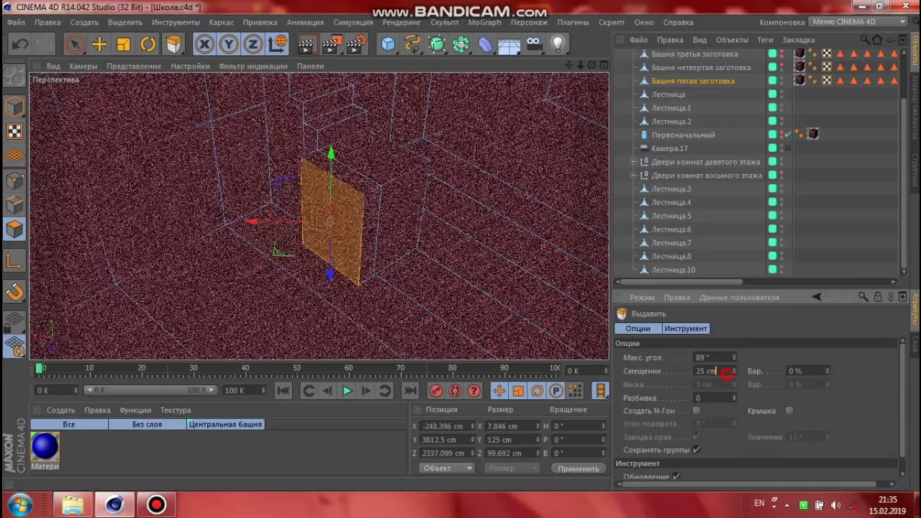
key(Return)
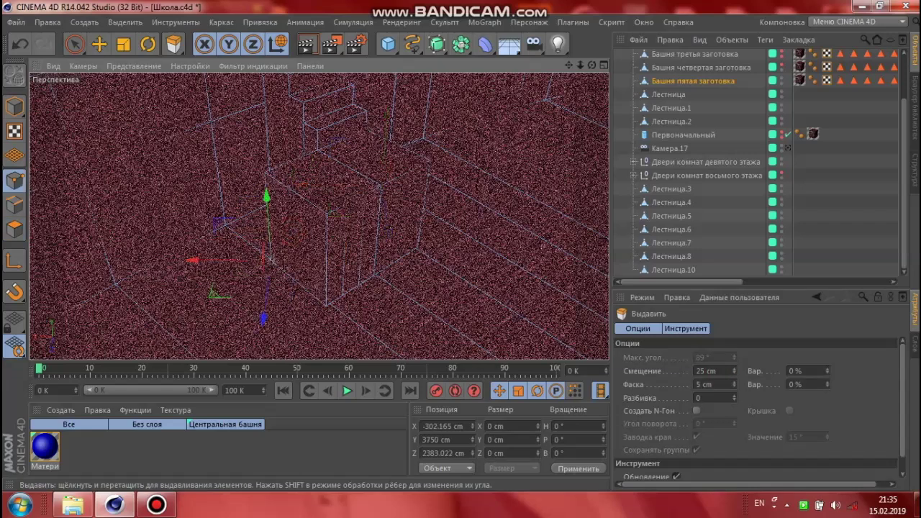
key(ctrl+z)
click(268, 288)
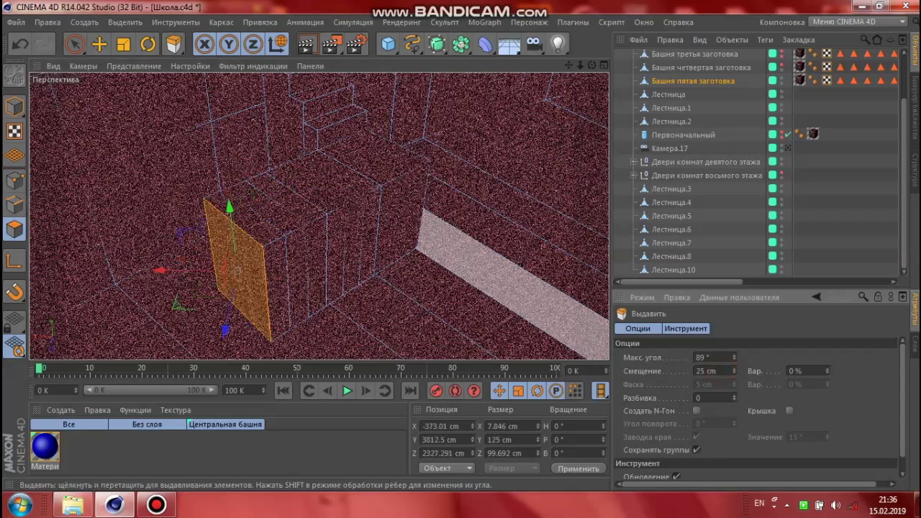
alt+drag(324, 216, 383, 194)
key(space)
key(space)
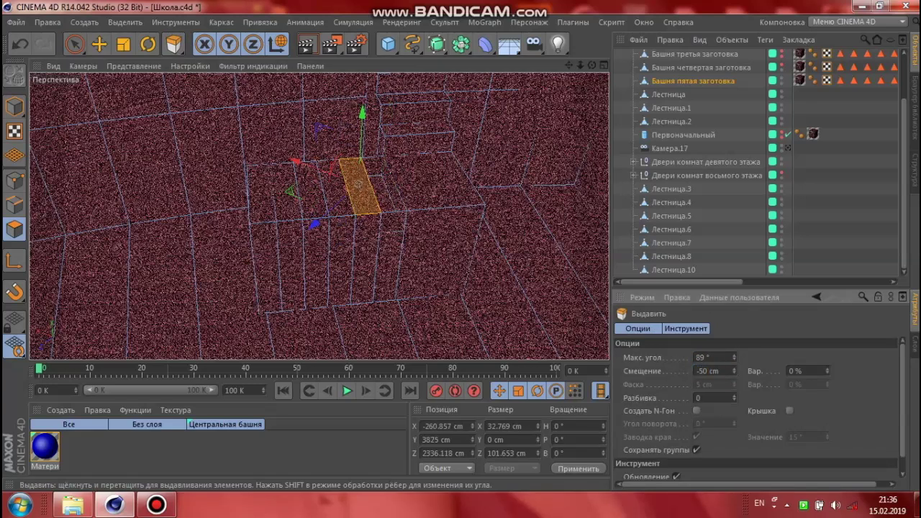
Step: Extrude the narrow strip face into a new block with a 50 cm offset
click(709, 370)
text(50)
key(Return)
key(Return)
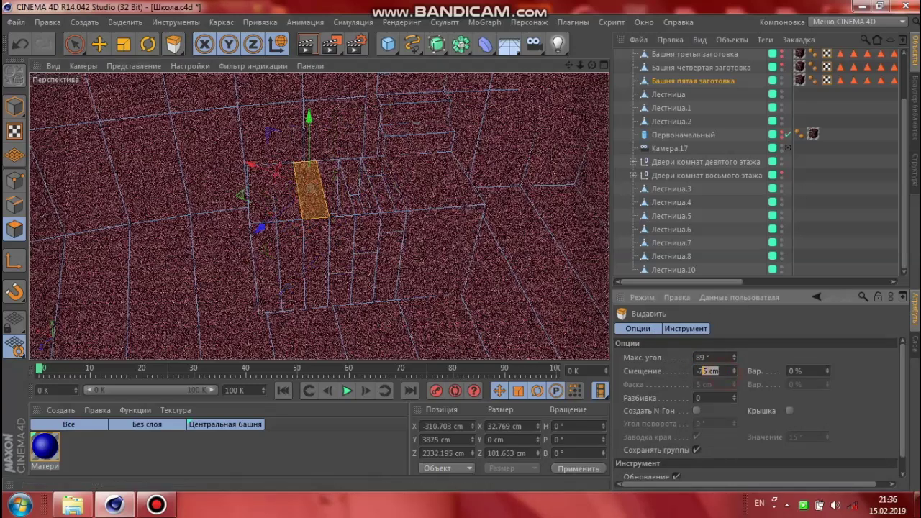
alt+drag(309, 188, 319, 211)
key(space)
scroll(348, 246, up, 3)
scroll(434, 226, up, 2)
alt+drag(309, 216, 231, 201)
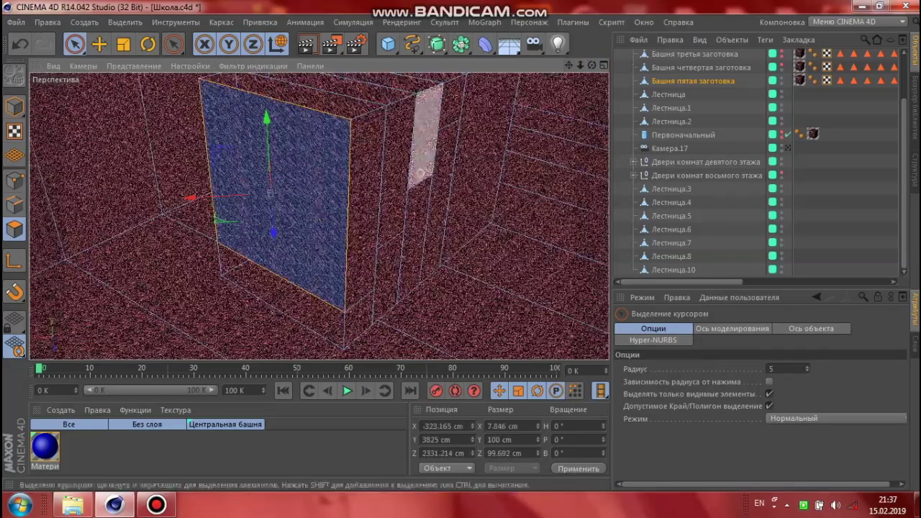
Step: Delete the narrow vertical wall strip from the tower mesh
click(231, 201)
click(297, 234)
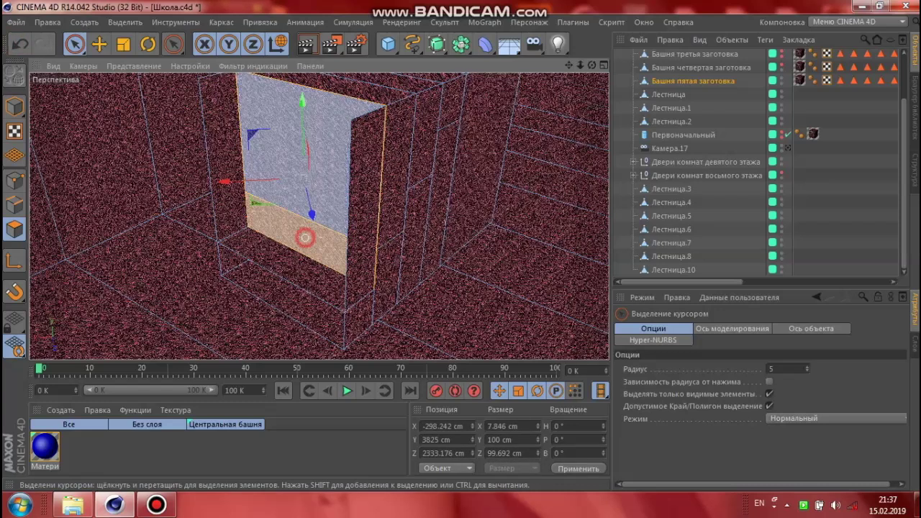
click(224, 144)
click(381, 119)
key(Delete)
Step: Draw patch polygons around the stair openings, including a 7.846 × 25 × 99.692 cm side piece
mouse_move(461, 180)
alt+mouse_down()
mouse_move(318, 214)
mouse_move(237, 158)
alt+mouse_up()
click(229, 143)
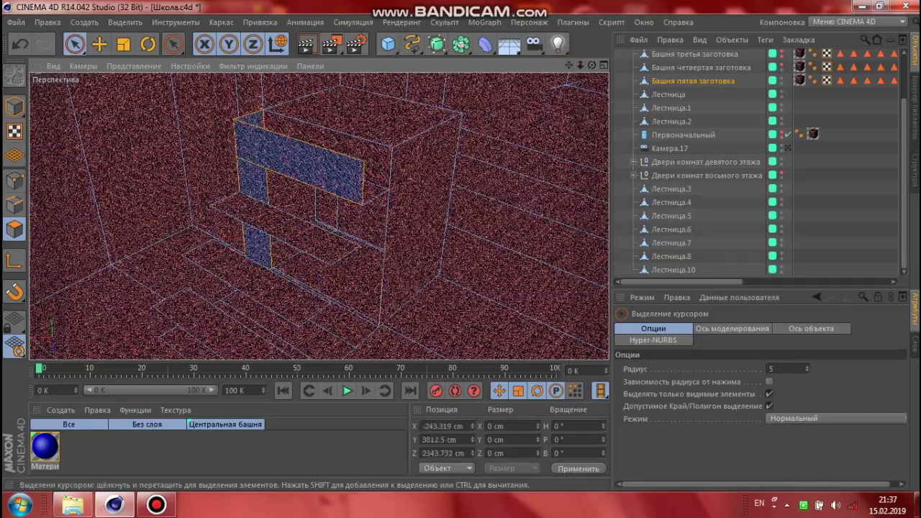
alt+drag(460, 216, 319, 216)
key(m)
key(e)
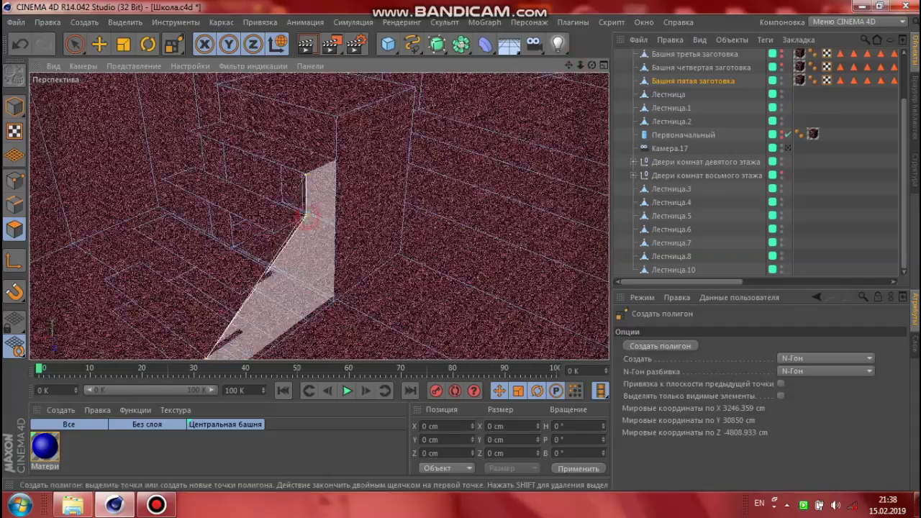
mouse_move(319, 216)
alt+mouse_down()
mouse_move(262, 218)
mouse_move(569, 65)
mouse_move(288, 336)
mouse_move(319, 214)
mouse_move(234, 136)
mouse_move(314, 206)
alt+mouse_up()
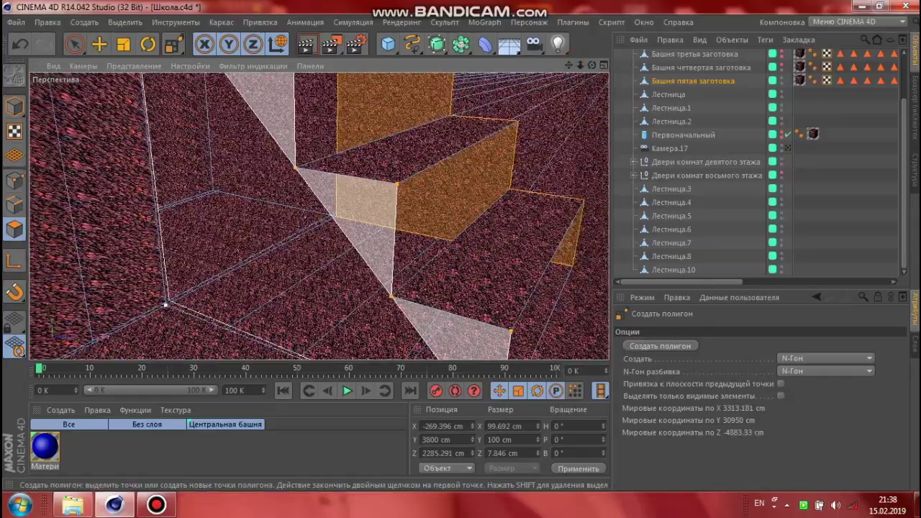
alt+drag(165, 305, 182, 290)
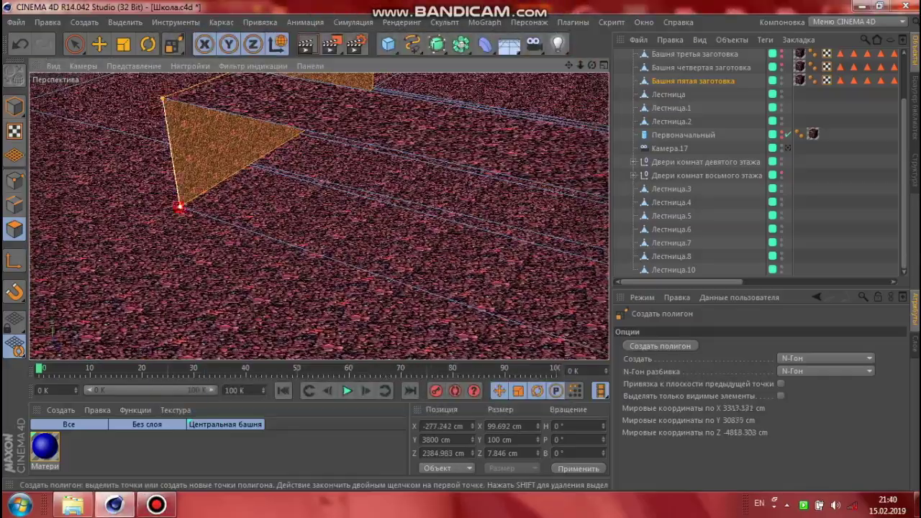
mouse_move(180, 206)
alt+mouse_down()
mouse_move(319, 212)
mouse_move(407, 293)
mouse_move(318, 211)
mouse_move(194, 177)
alt+mouse_up()
alt+drag(539, 282, 318, 211)
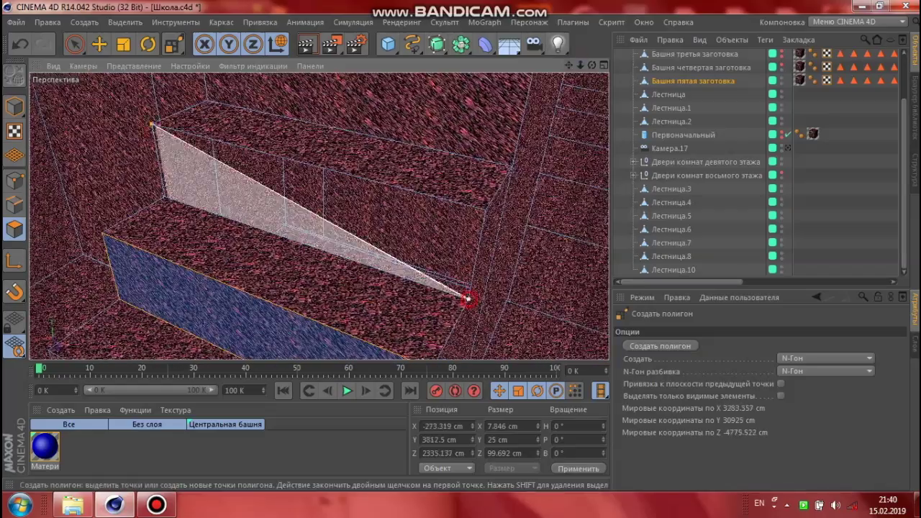
scroll(319, 215, up, 3)
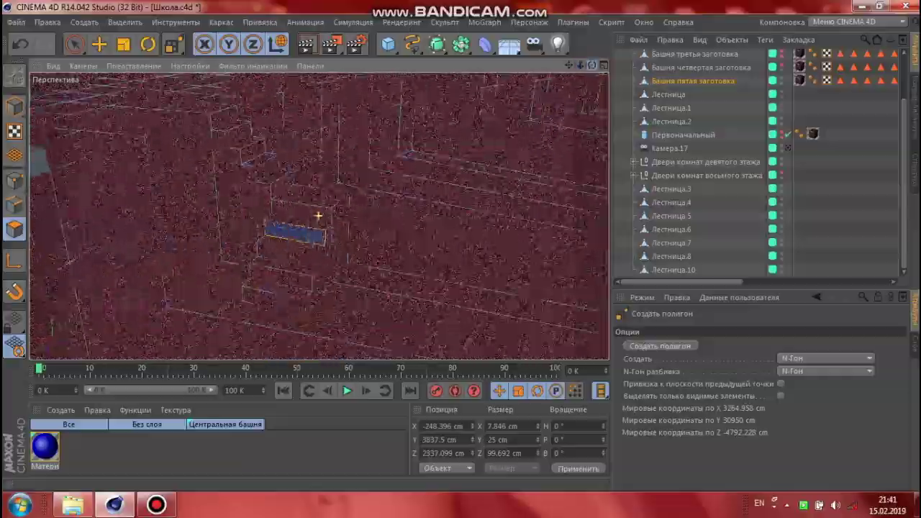
scroll(317, 215, down, 3)
scroll(318, 215, down, 3)
scroll(317, 215, down, 3)
scroll(317, 215, down, 3)
scroll(317, 215, up, 2)
scroll(318, 215, up, 2)
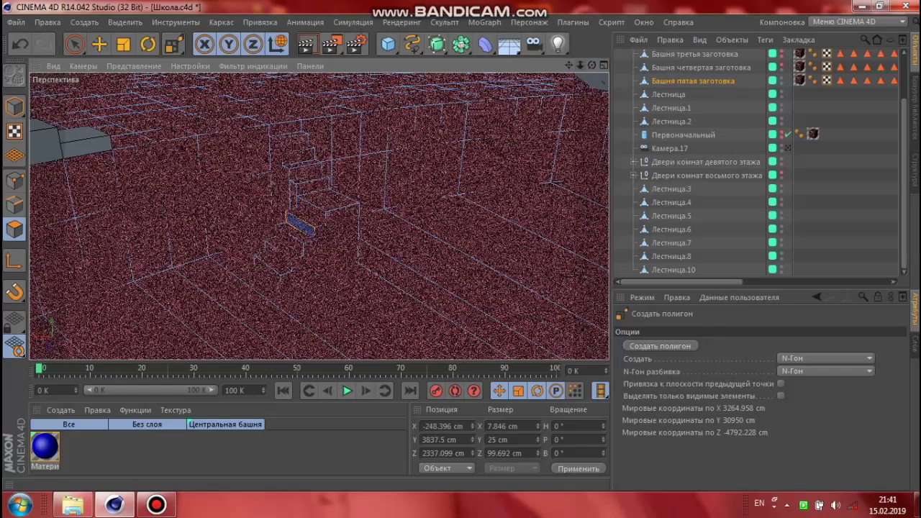
Step: Select the Лестница object and duplicate it in the Object Manager, then cancel the rename
click(668, 94)
ctrl+drag(676, 81, 676, 90)
double_click(670, 94)
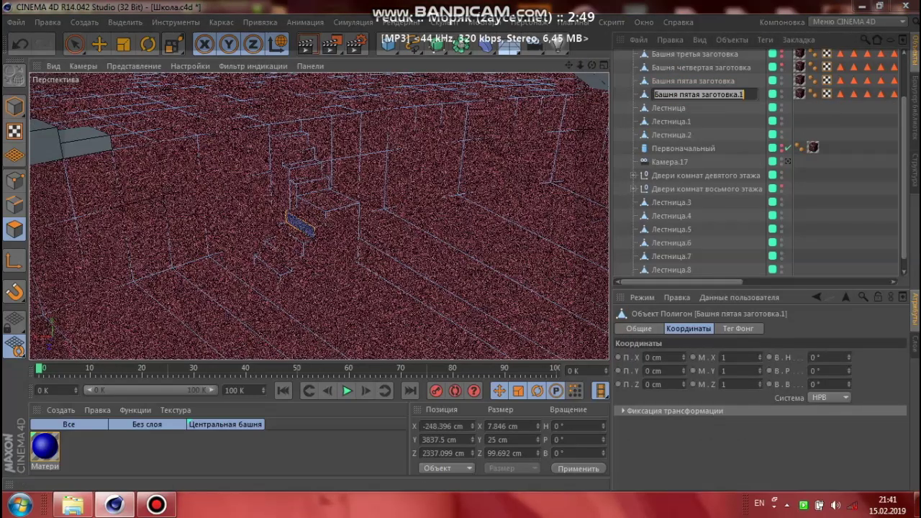
text(Kt)
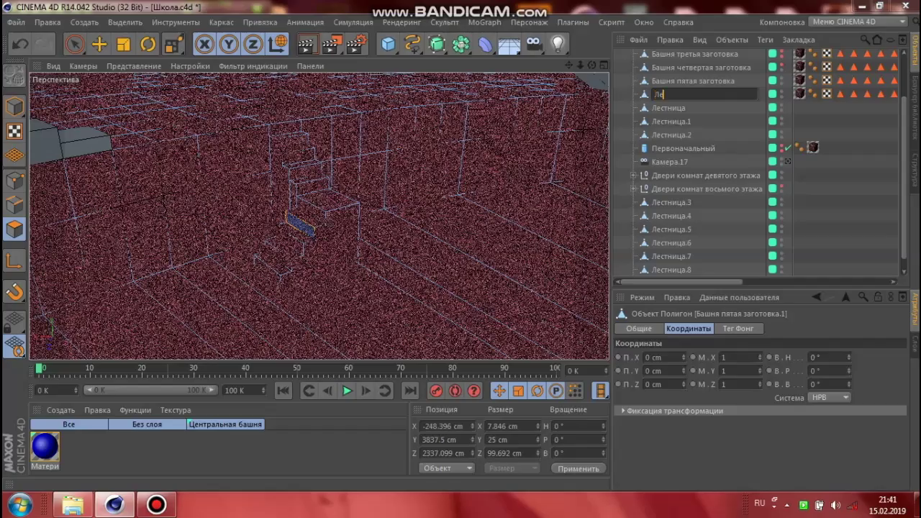
text(стница гостиной)
key(Escape)
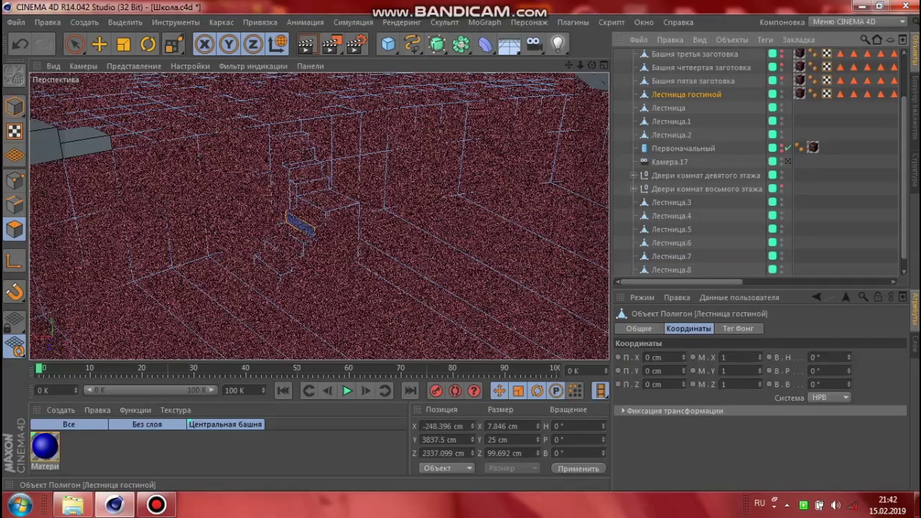
Step: Zoom onto the living-room staircase, activate Live Selection, orbit it and select all its polygons
scroll(319, 214, up, 2)
scroll(319, 214, up, 3)
key(space)
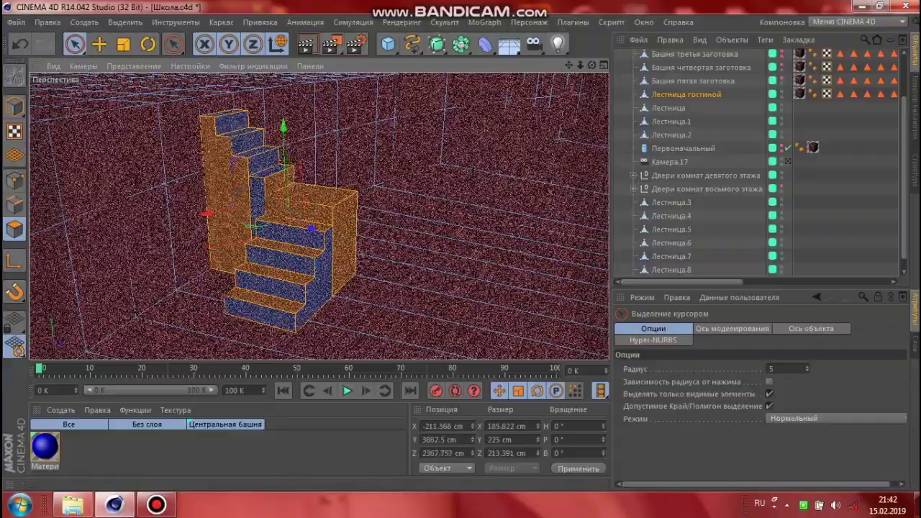
scroll(319, 213, up, 5)
alt+drag(318, 215, 319, 214)
scroll(318, 213, down, 3)
scroll(319, 213, up, 3)
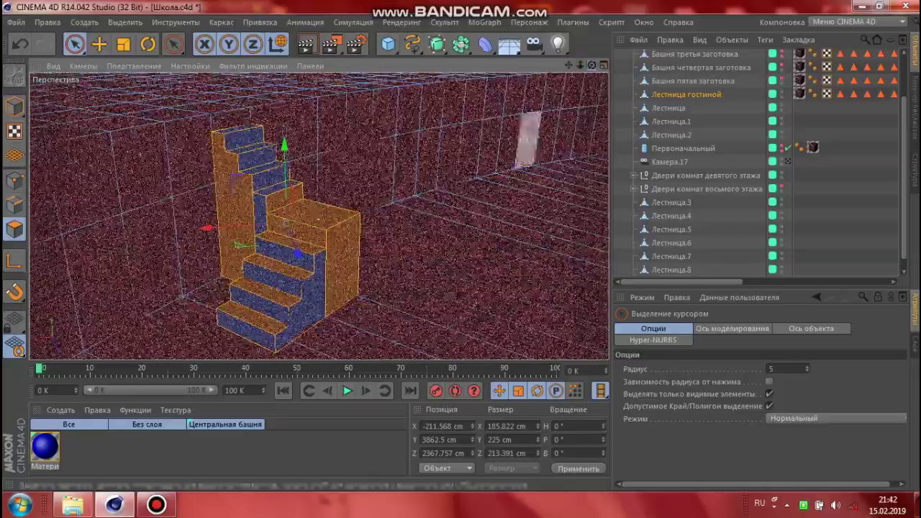
key(ctrl+a)
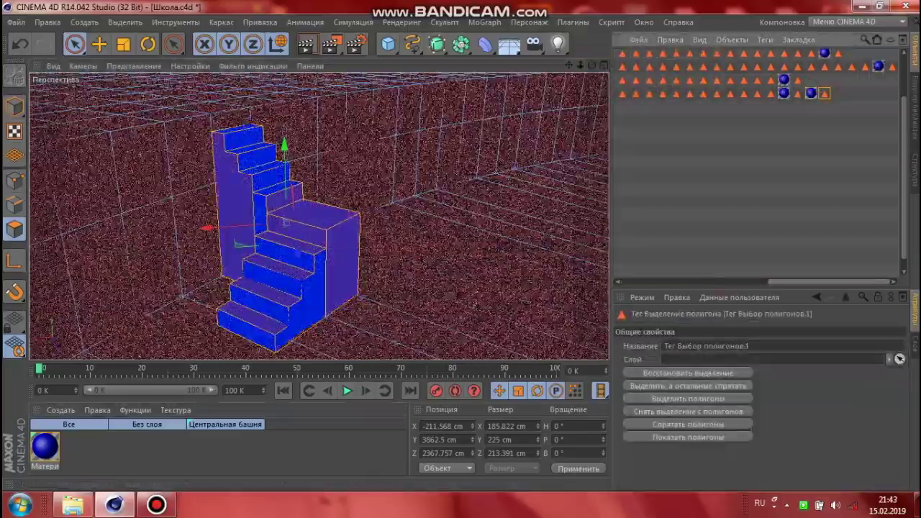
Step: Pull back to a wide view and hide every polygon except the selected staircase with Hide Unselected
scroll(319, 214, down, 5)
alt+drag(318, 214, 331, 213)
click(125, 22)
click(162, 304)
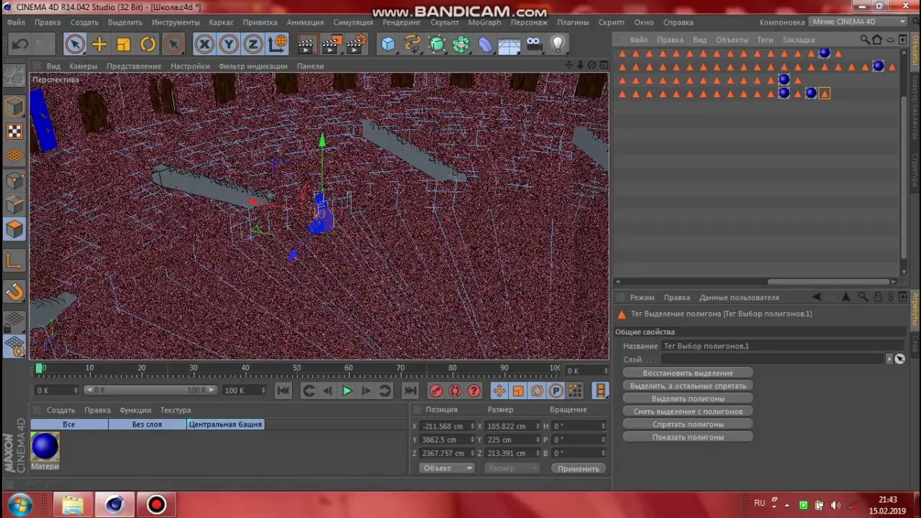
Step: Optimize the isolated staircase mesh to remove duplicate points
scroll(319, 238, up, 5)
scroll(319, 257, up, 5)
scroll(319, 215, up, 5)
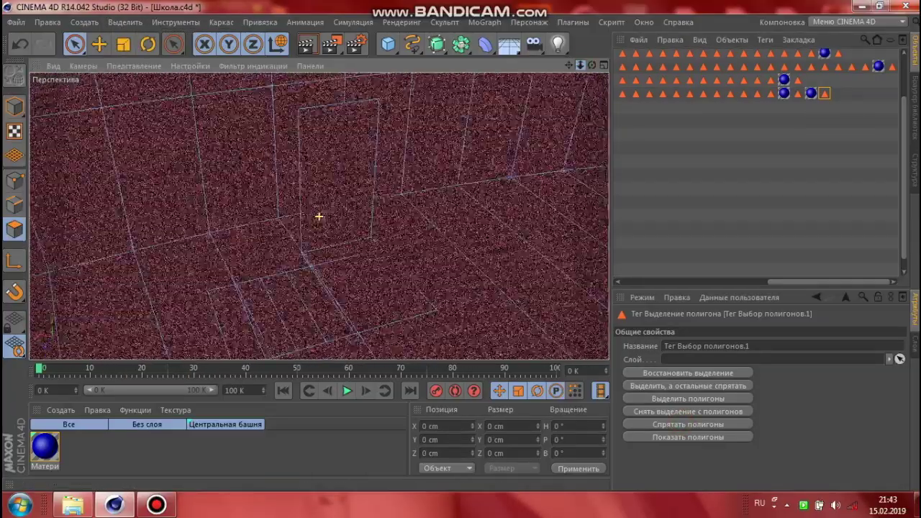
scroll(319, 216, down, 5)
scroll(319, 216, down, 3)
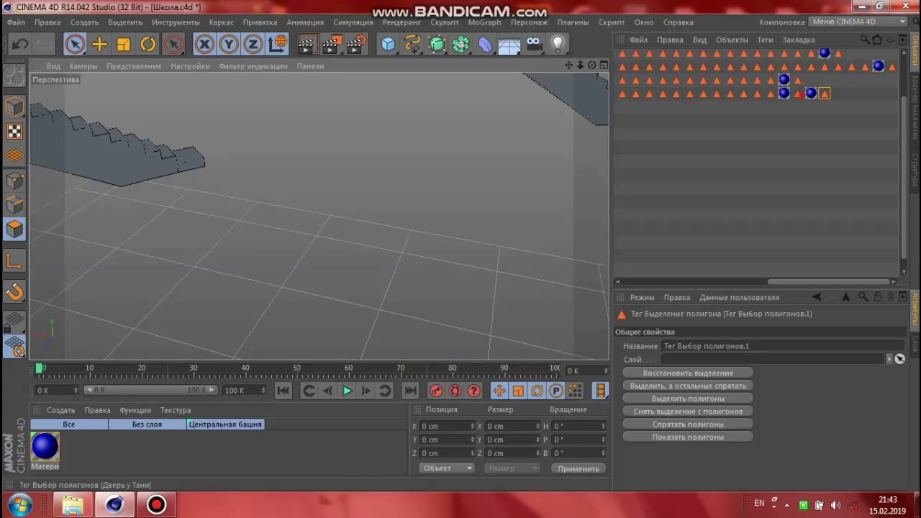
drag(827, 281, 680, 281)
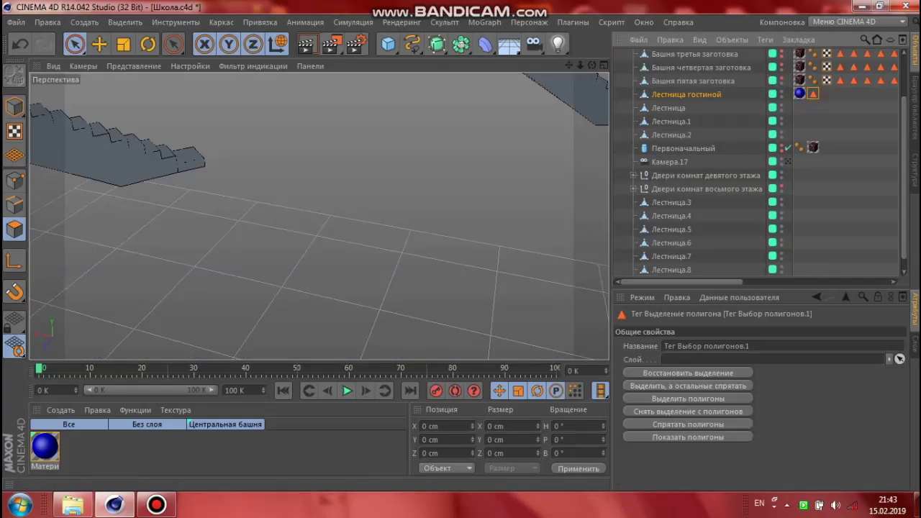
right_click(416, 175)
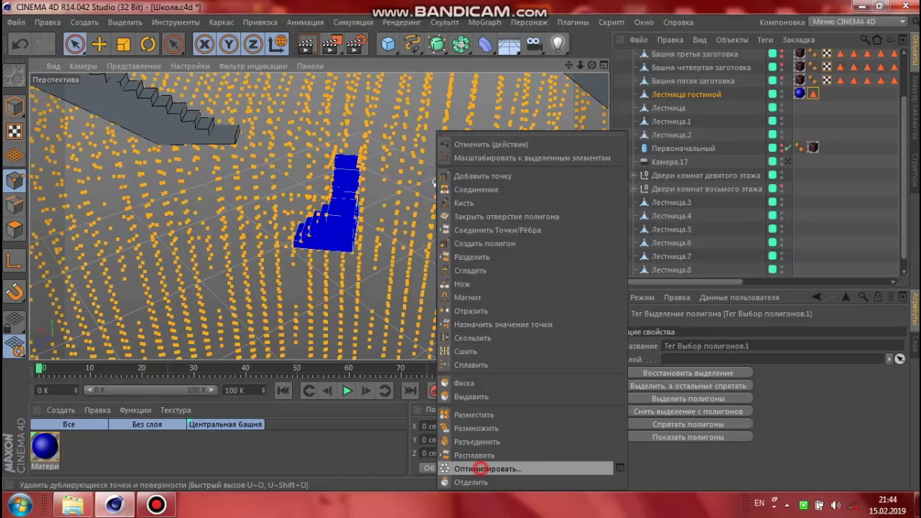
click(504, 468)
click(15, 229)
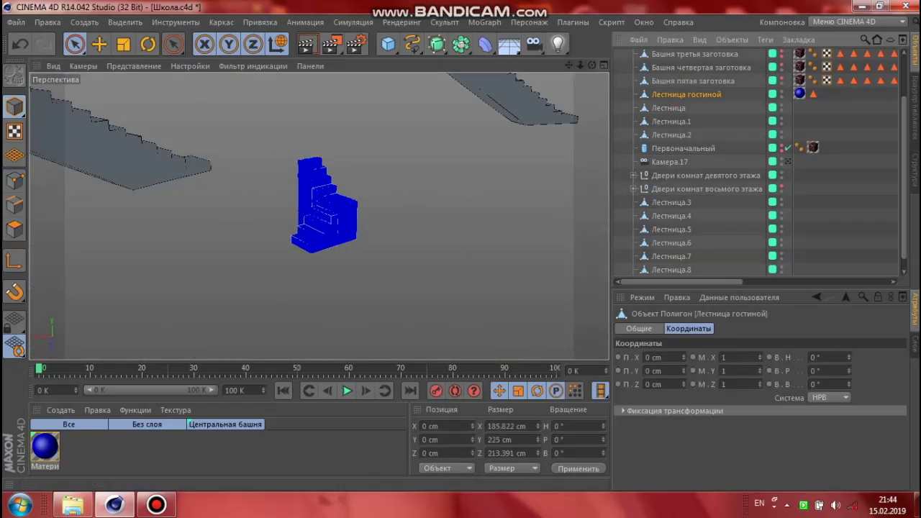
Step: Switch to Model mode with the Move tool and orbit out to see the doors and stair flights
key(l)
key(e)
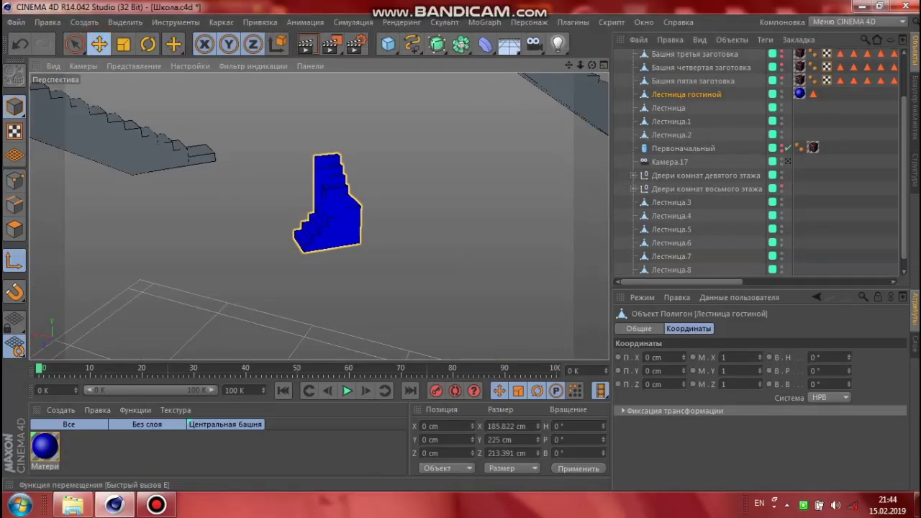
click(99, 44)
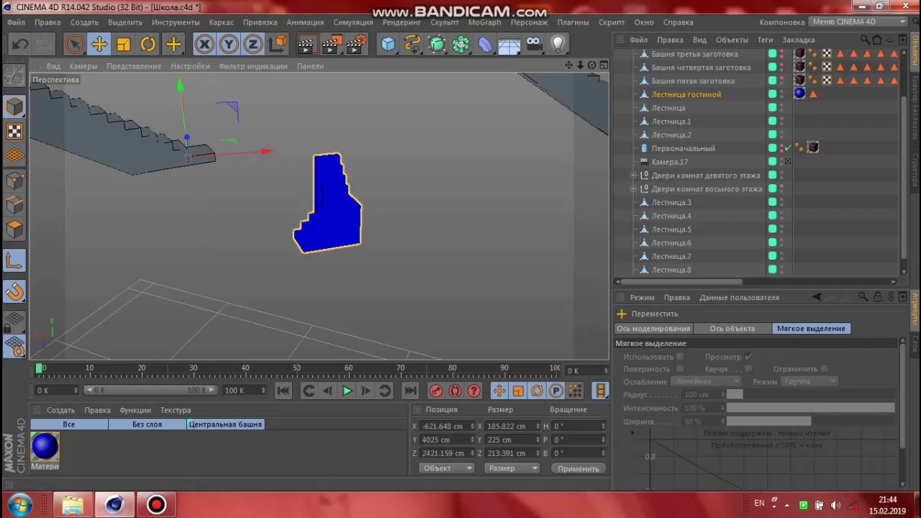
alt+drag(320, 216, 374, 180)
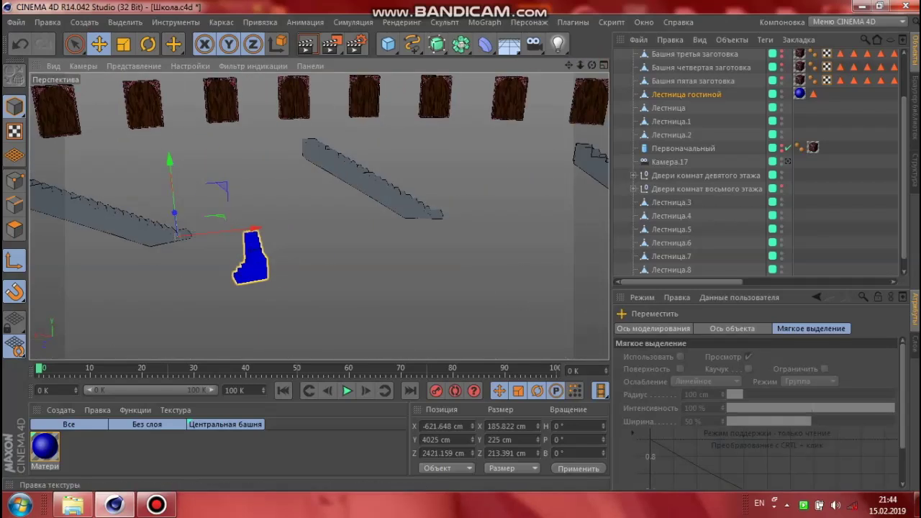
mouse_move(146, 221)
alt+mouse_down()
mouse_move(316, 214)
mouse_move(135, 282)
mouse_move(411, 189)
alt+mouse_up()
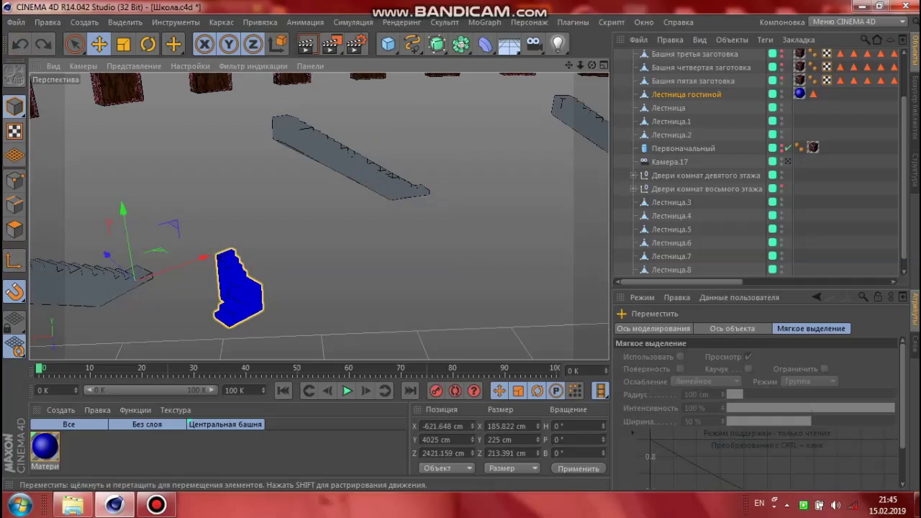
Step: Move the staircase across the scene and snap it to the foot of a stair flight
key(9)
mouse_move(136, 281)
mouse_down()
mouse_move(442, 195)
mouse_move(319, 203)
mouse_move(318, 215)
mouse_move(237, 202)
mouse_move(519, 205)
mouse_move(224, 132)
mouse_up()
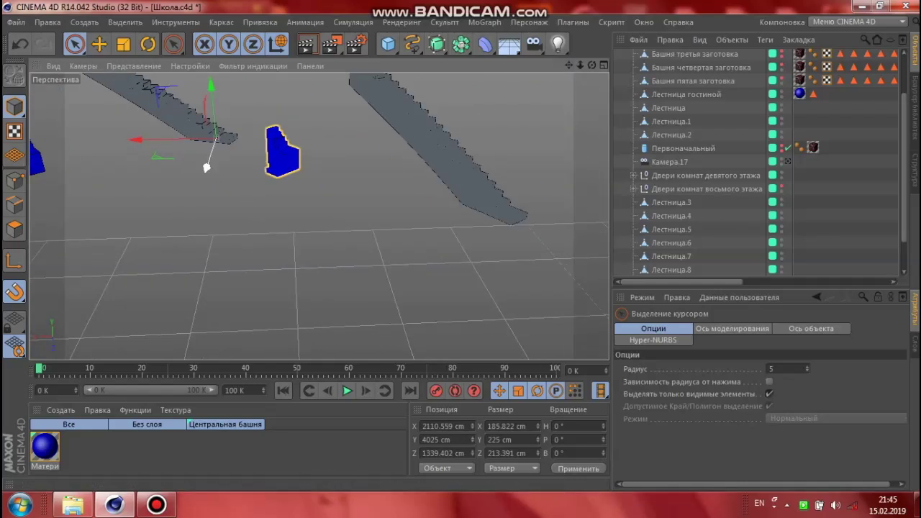
mouse_move(382, 200)
mouse_down()
mouse_move(493, 206)
mouse_move(318, 215)
mouse_up()
mouse_move(367, 177)
alt+mouse_down()
mouse_move(319, 214)
mouse_move(272, 289)
mouse_move(473, 268)
mouse_move(319, 212)
mouse_move(267, 216)
mouse_move(468, 194)
mouse_move(319, 216)
alt+mouse_up()
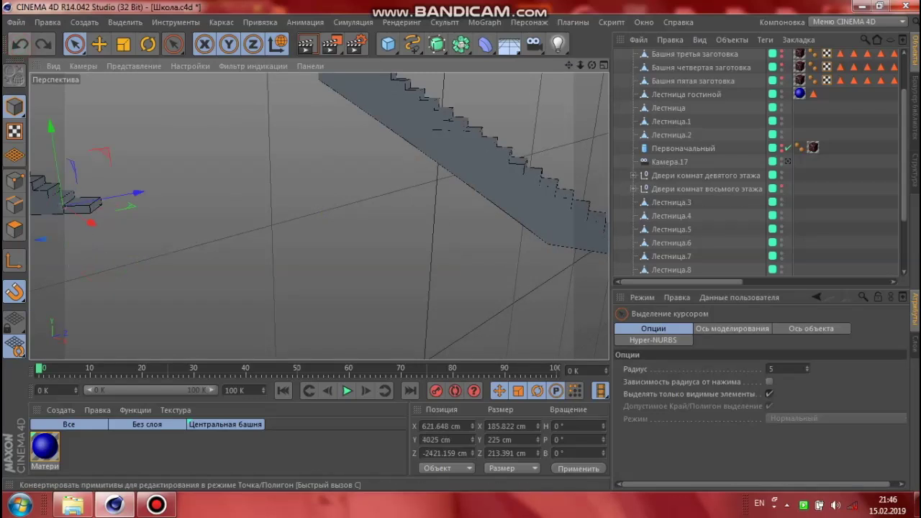
mouse_move(115, 218)
mouse_down()
mouse_move(389, 295)
mouse_move(319, 214)
mouse_move(284, 204)
mouse_up()
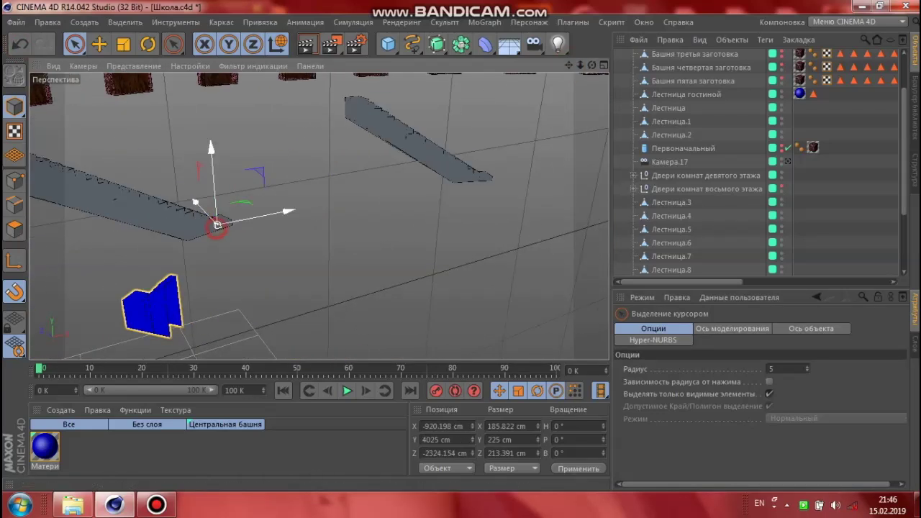
Step: Place a duplicate staircase at another stair flight and check where the copy landed
mouse_move(217, 225)
ctrl+mouse_down()
mouse_move(475, 177)
mouse_move(318, 216)
mouse_move(460, 207)
mouse_move(267, 195)
mouse_move(469, 229)
ctrl+mouse_up()
alt+drag(319, 212, 319, 214)
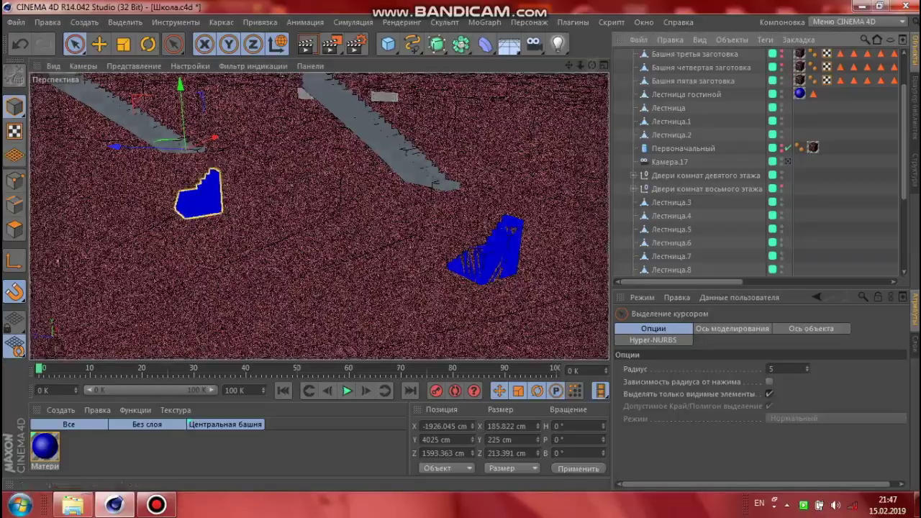
click(318, 216)
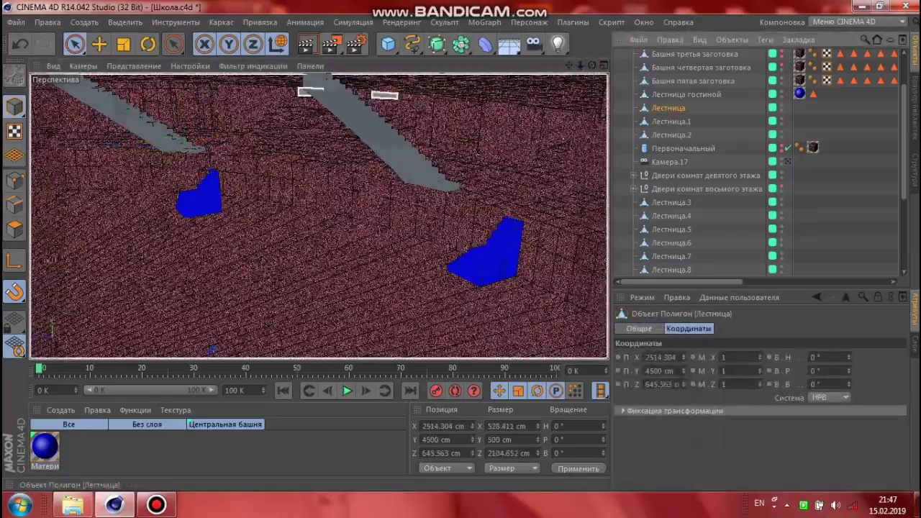
Step: Frame the copy Лестница гостиной.1 and then the original Лестница гостиной in the view
scroll(719, 166, down, 5)
click(690, 161)
key(o)
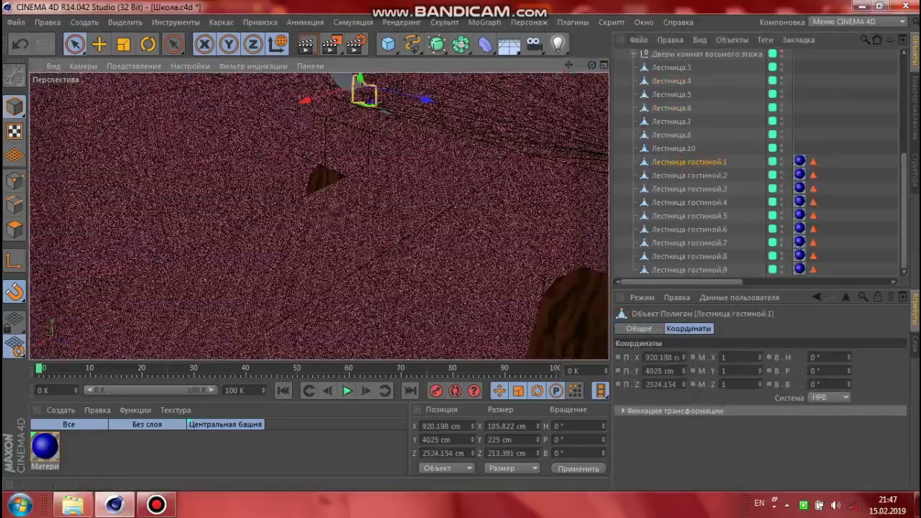
scroll(321, 216, down, 5)
scroll(705, 164, up, 3)
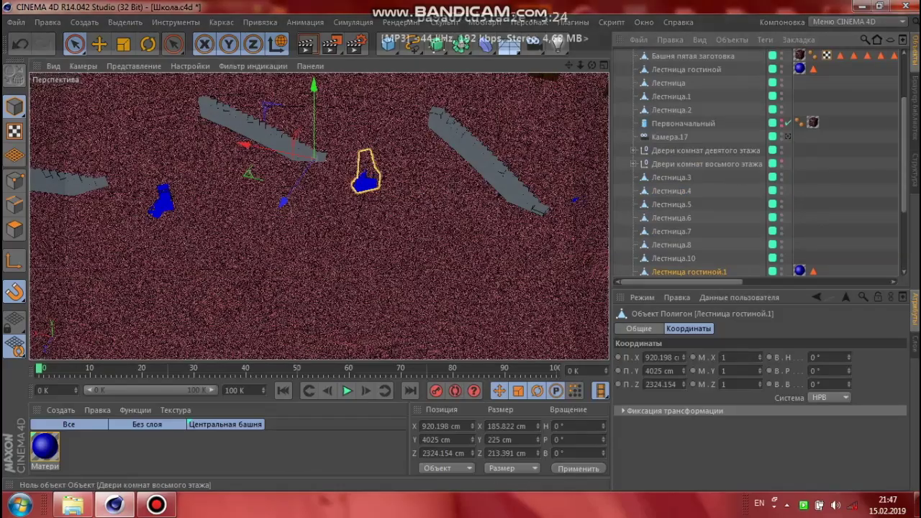
click(686, 69)
key(o)
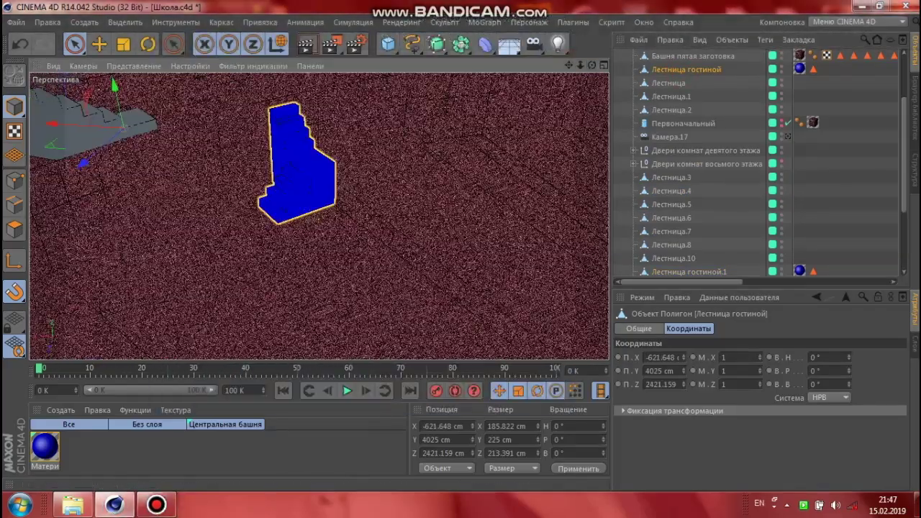
Step: Enter new Rotation H headings for copies Лестница гостиной.1 and Лестница гостиной.4
click(689, 270)
click(558, 426)
scroll(705, 165, down, 3)
click(689, 175)
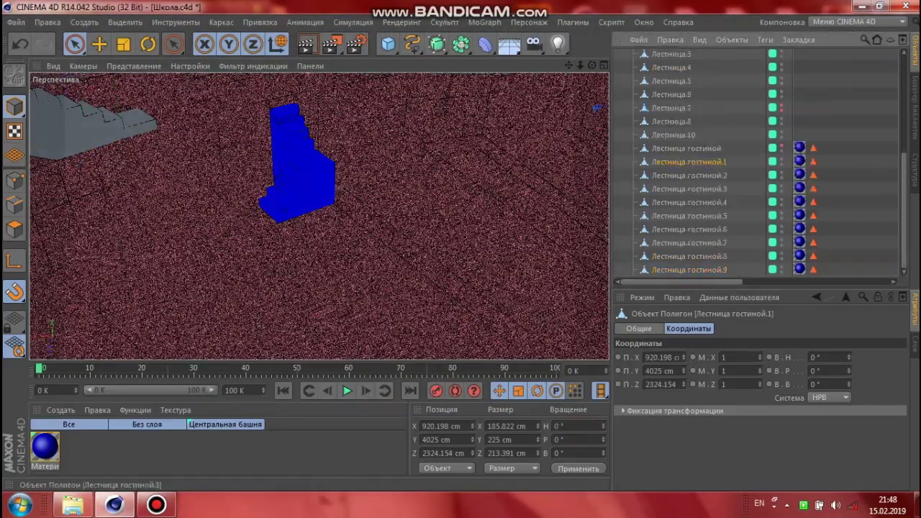
click(689, 202)
click(559, 426)
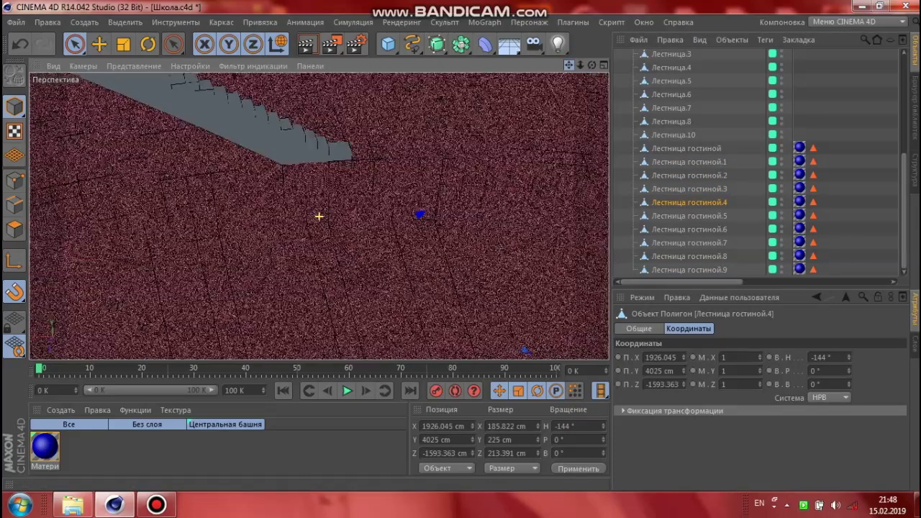
Step: Step through copies Лестница гостиной.1 to .9 to check each one's placement and turn
click(319, 216)
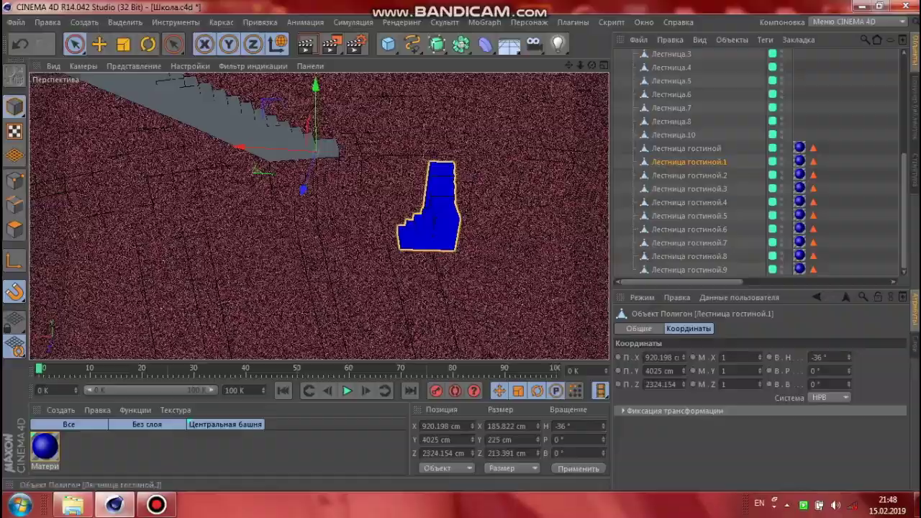
click(318, 215)
click(319, 215)
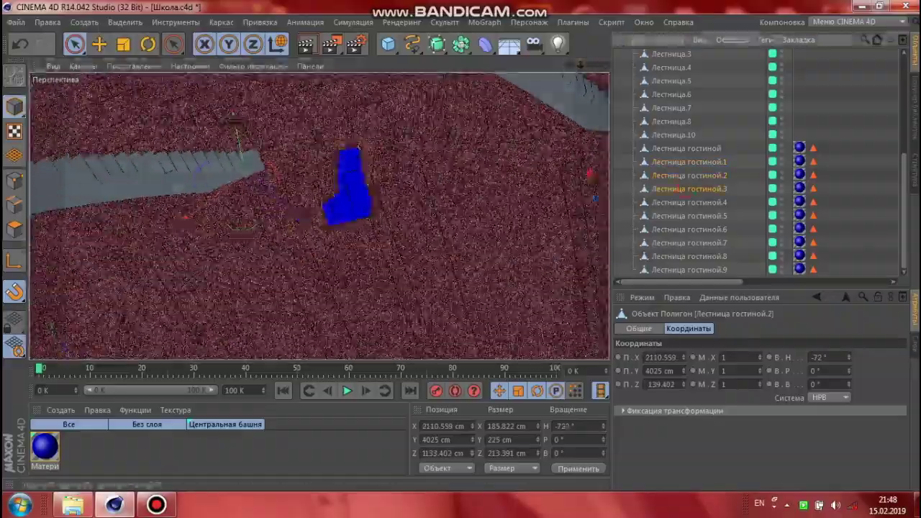
click(319, 216)
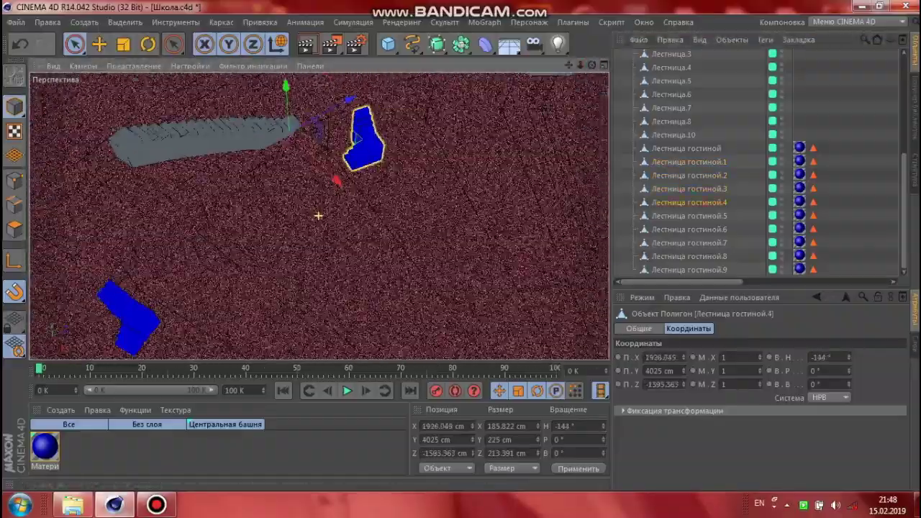
click(318, 216)
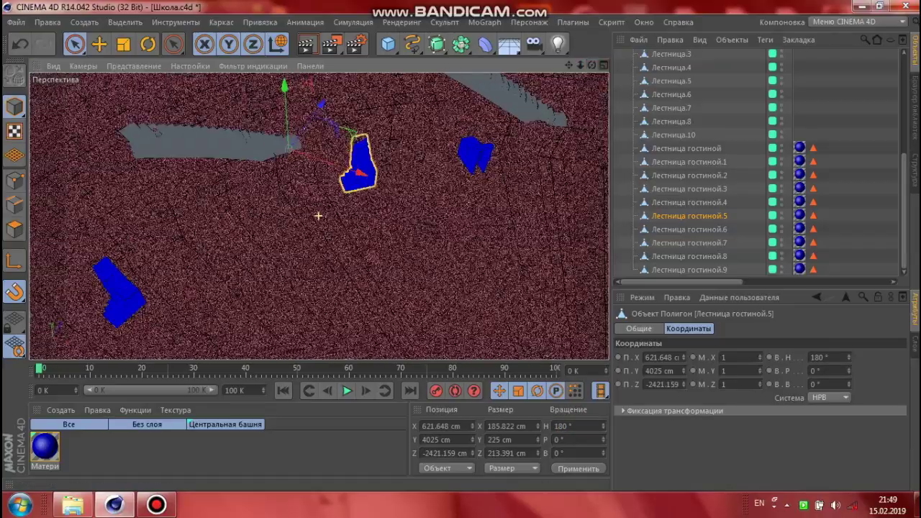
key(Down)
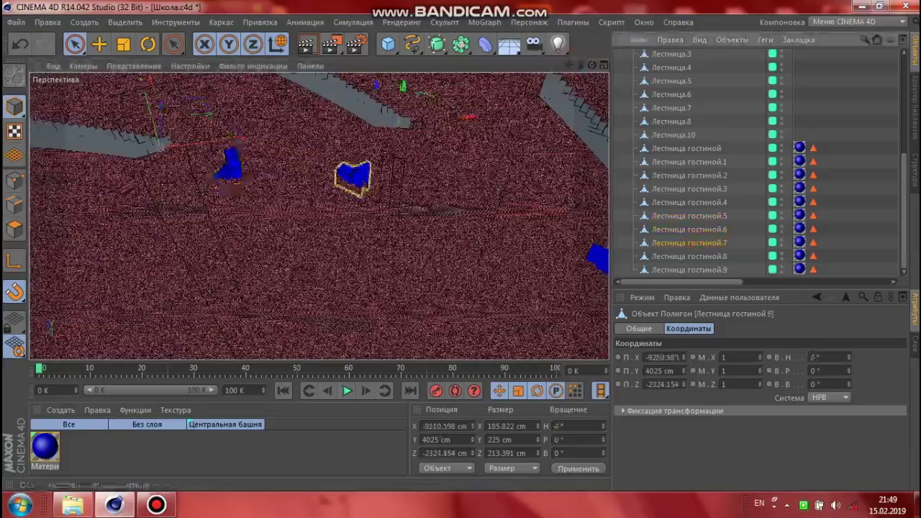
key(Down)
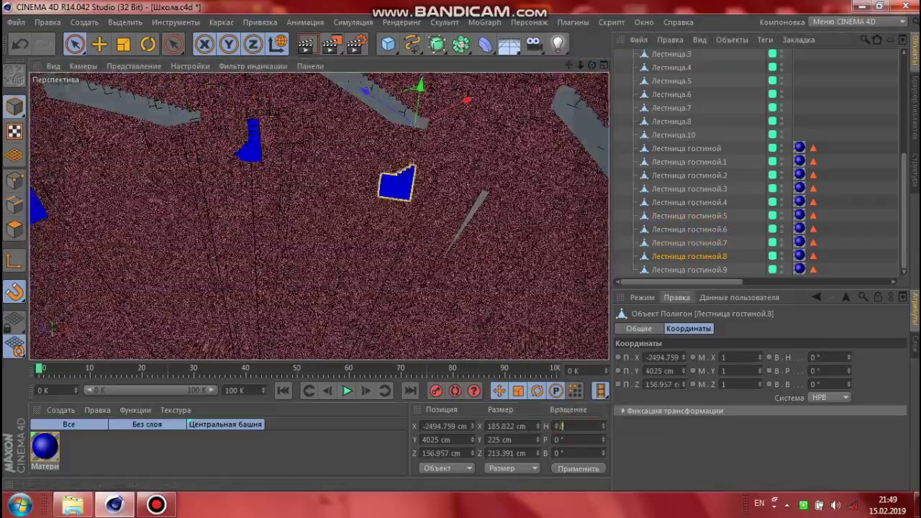
key(Down)
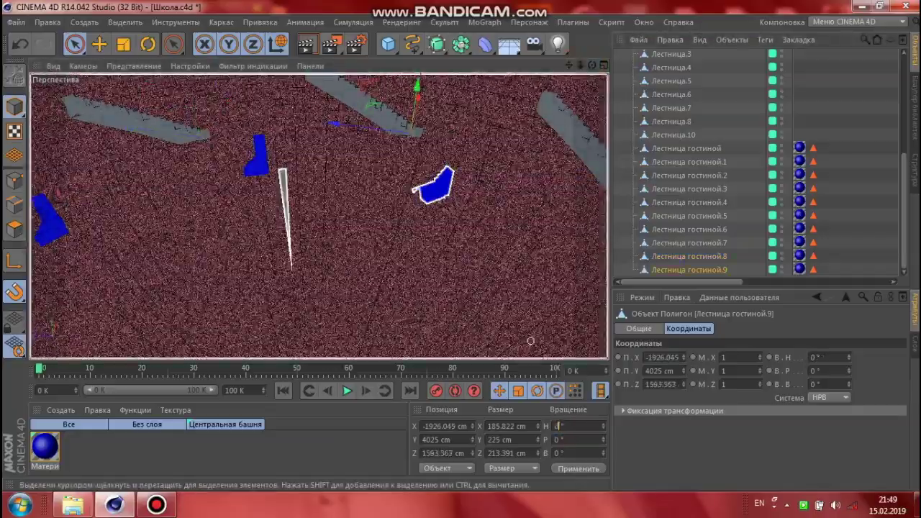